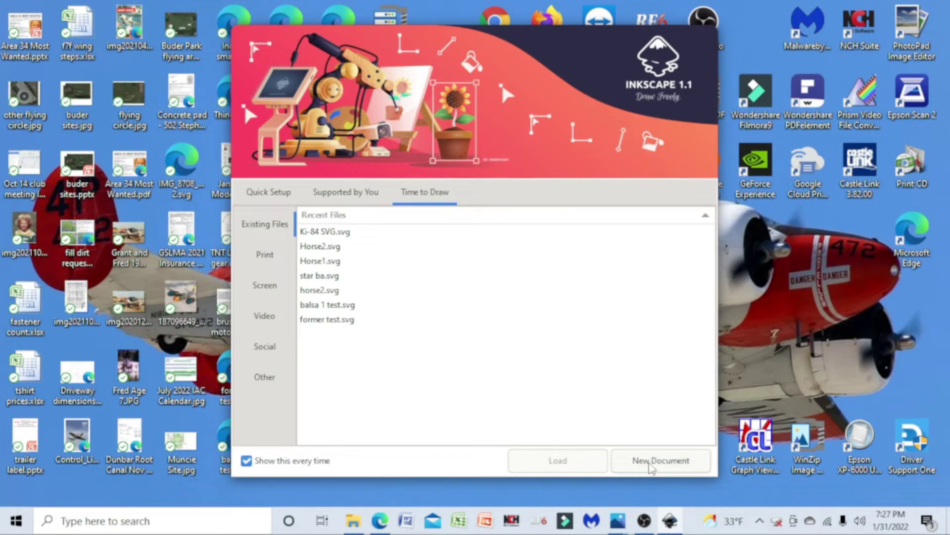
Create a new document and import img20220115_21553740_cropped.jpg as an embedded image, with DPI from file and smooth rendering
click(652, 462)
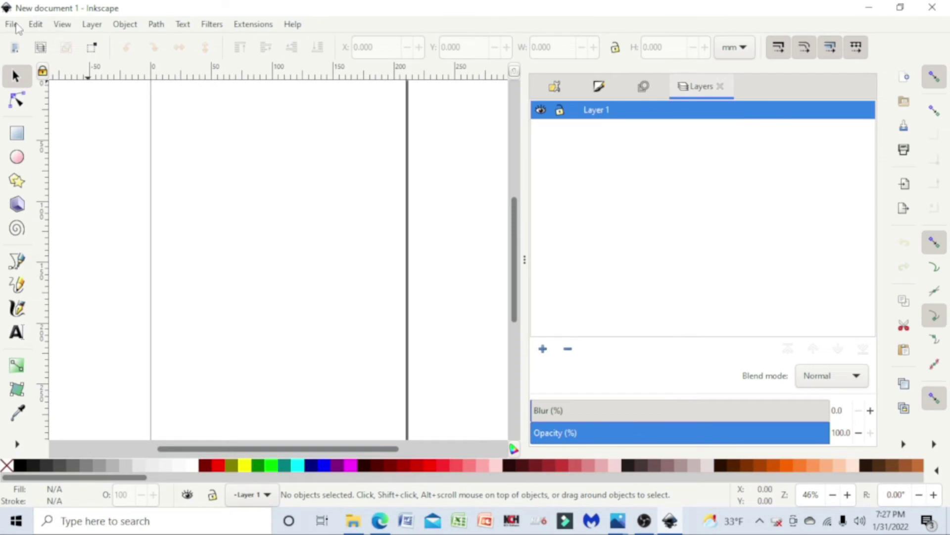
click(11, 25)
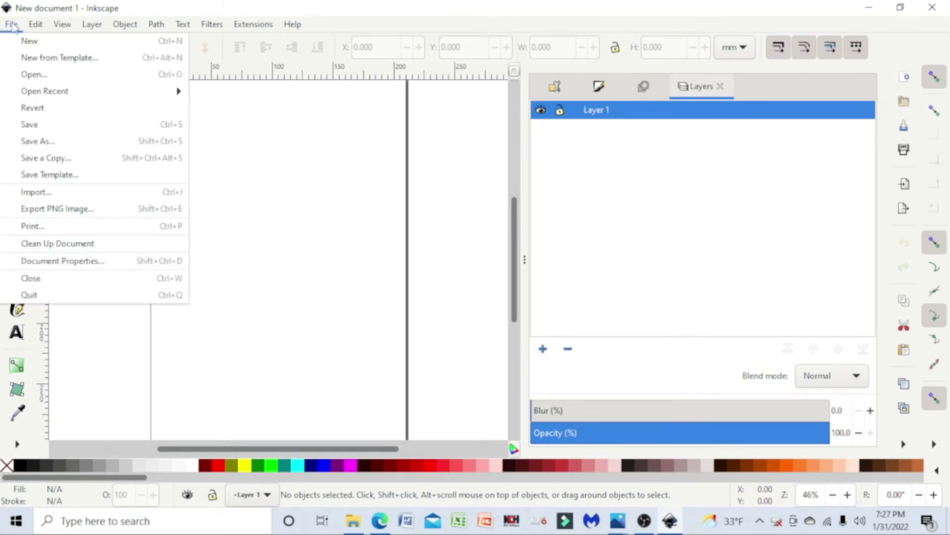
click(42, 193)
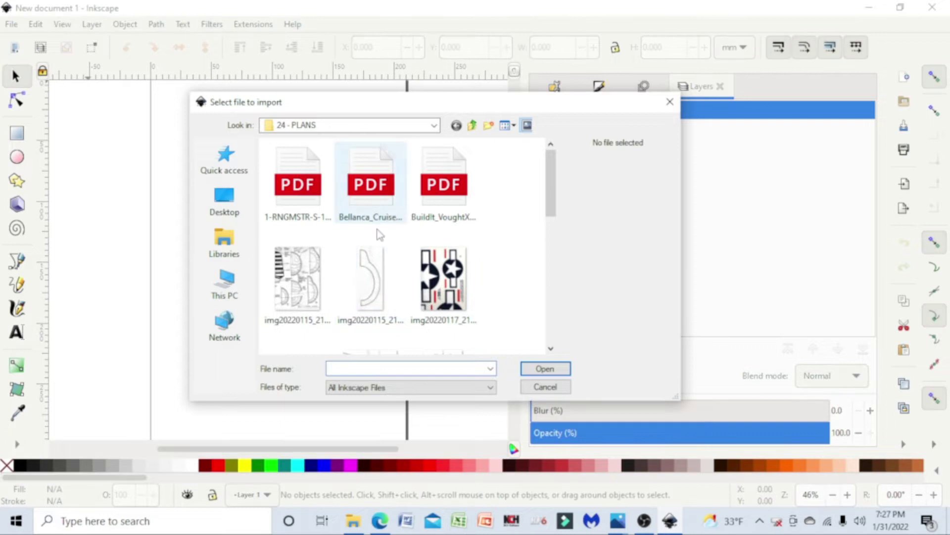
click(371, 286)
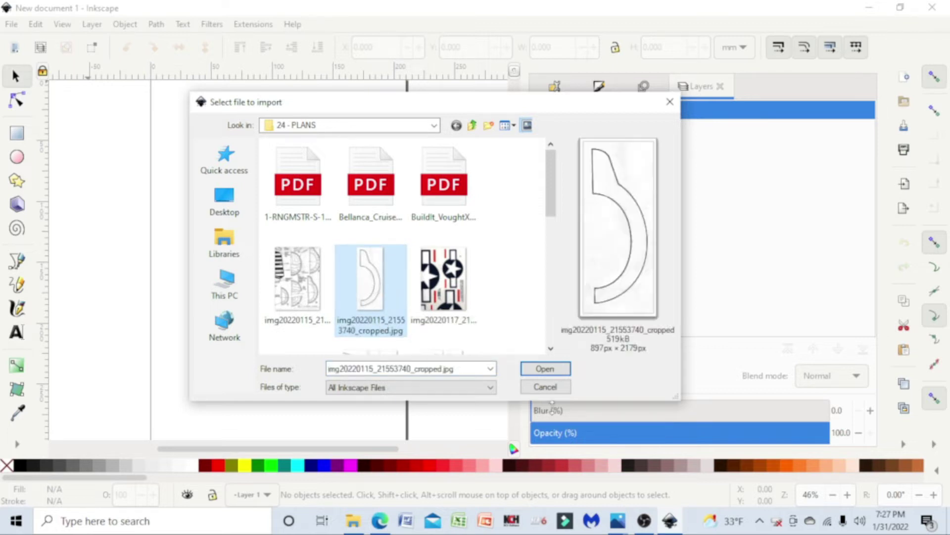
click(546, 369)
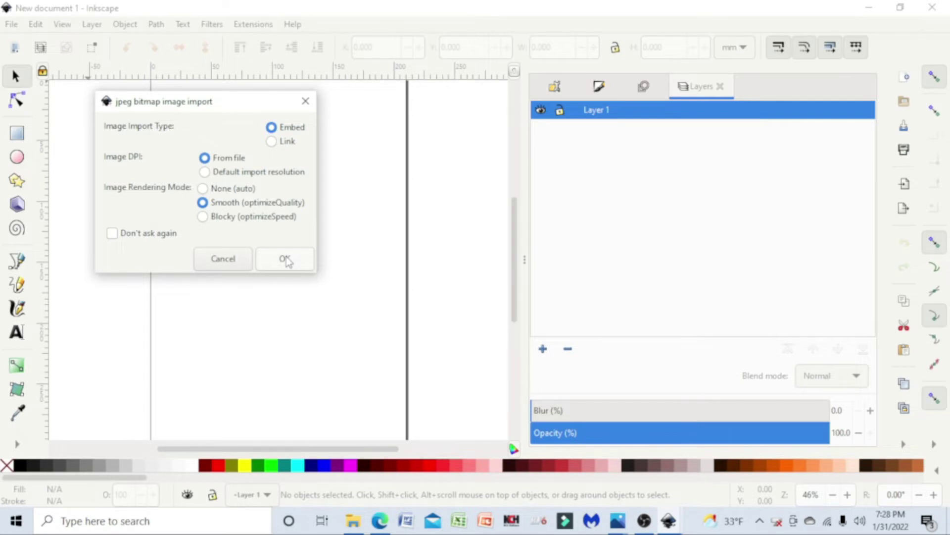
click(285, 259)
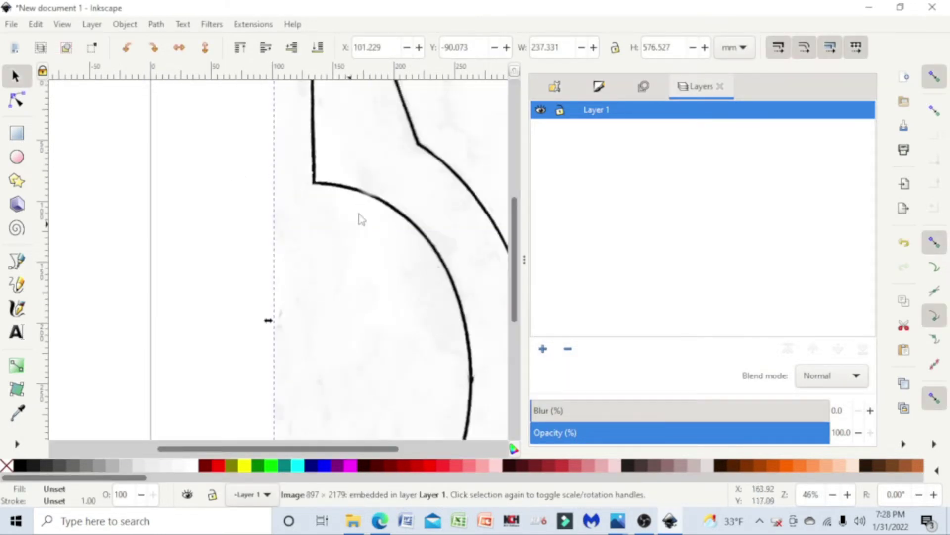
Move the imported image to about X 12.7, Y 12.2 mm and add a layer named Layer 2 above the current one
drag(380, 165, 268, 291)
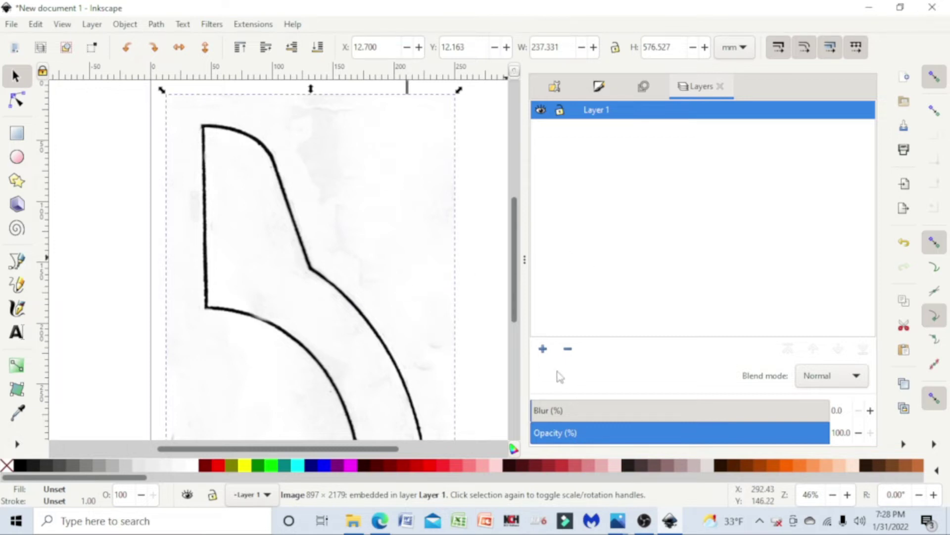
click(543, 349)
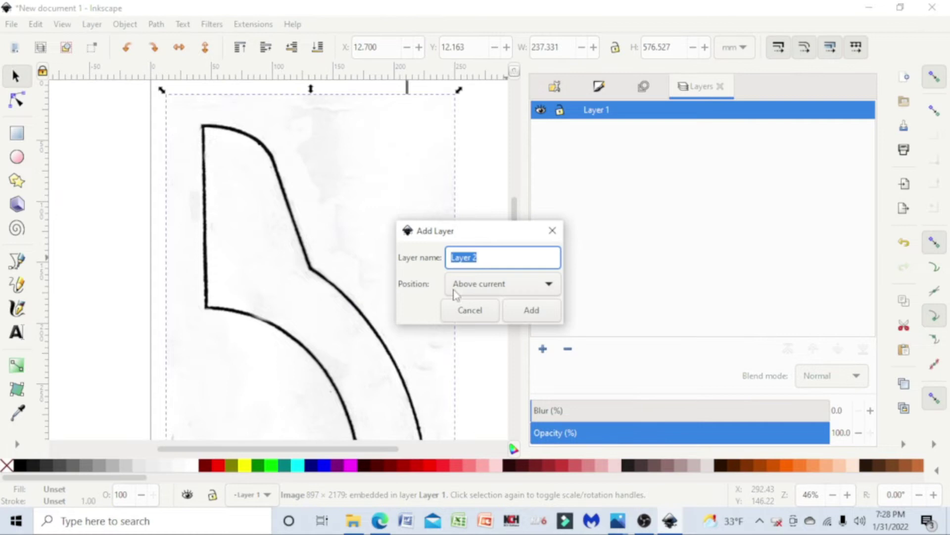
click(531, 310)
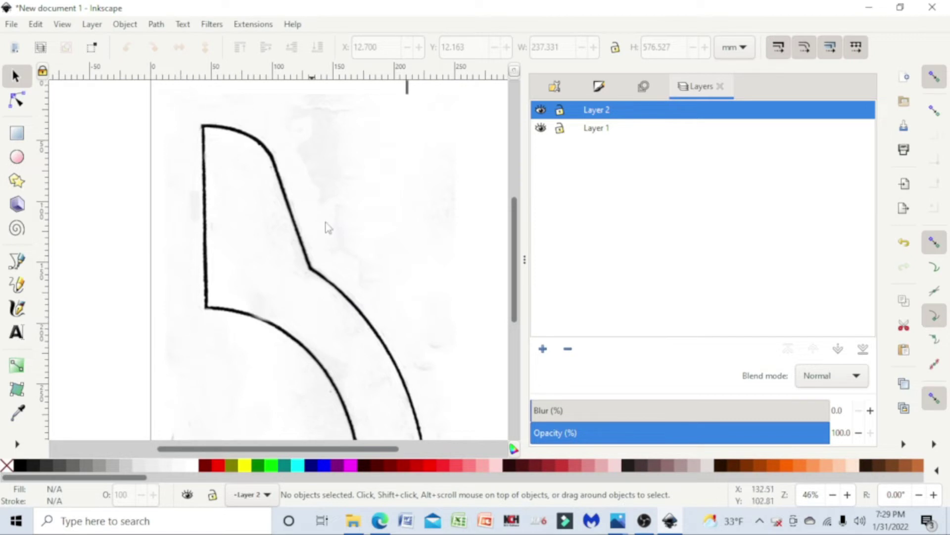
Start a straight-segment Bezier path on Layer 2 at the shape's upper-left corner and trace roughly along its outer edge to partway down the curve
click(18, 262)
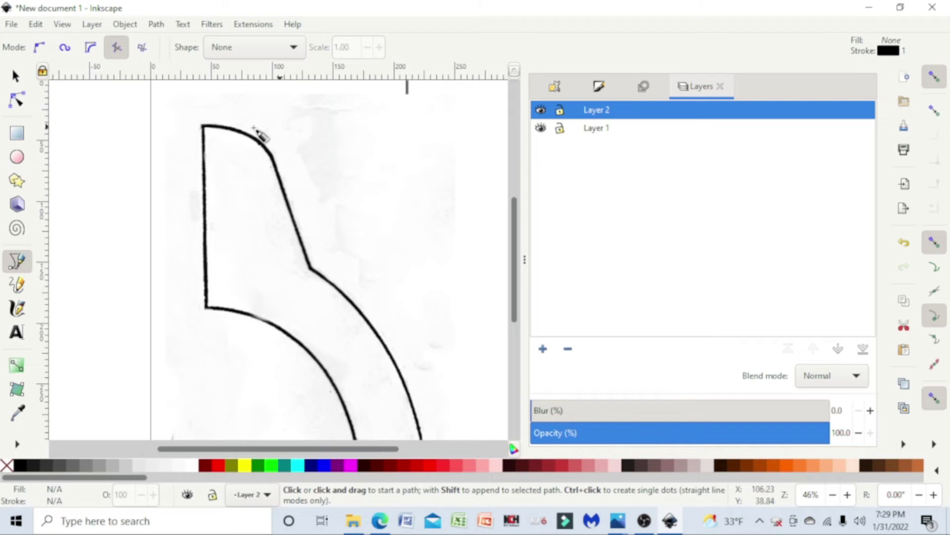
click(194, 115)
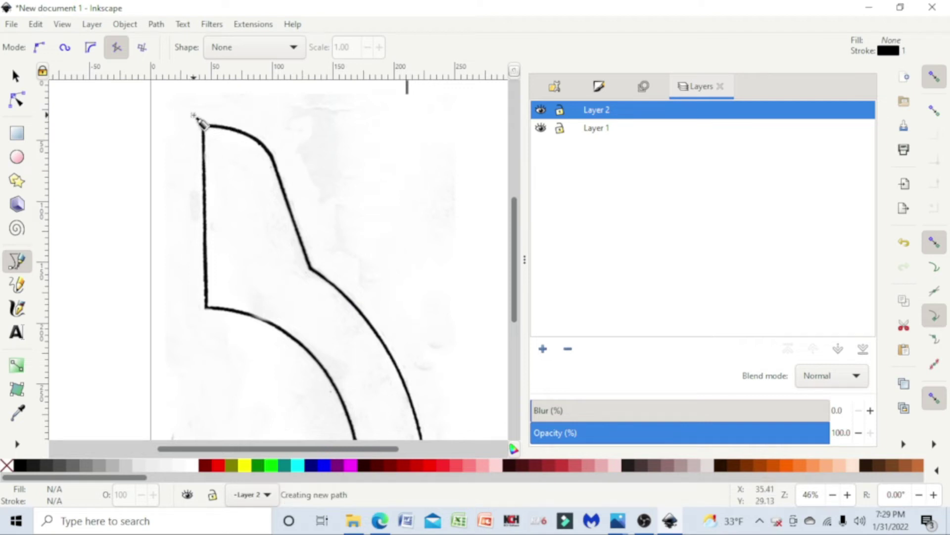
click(225, 115)
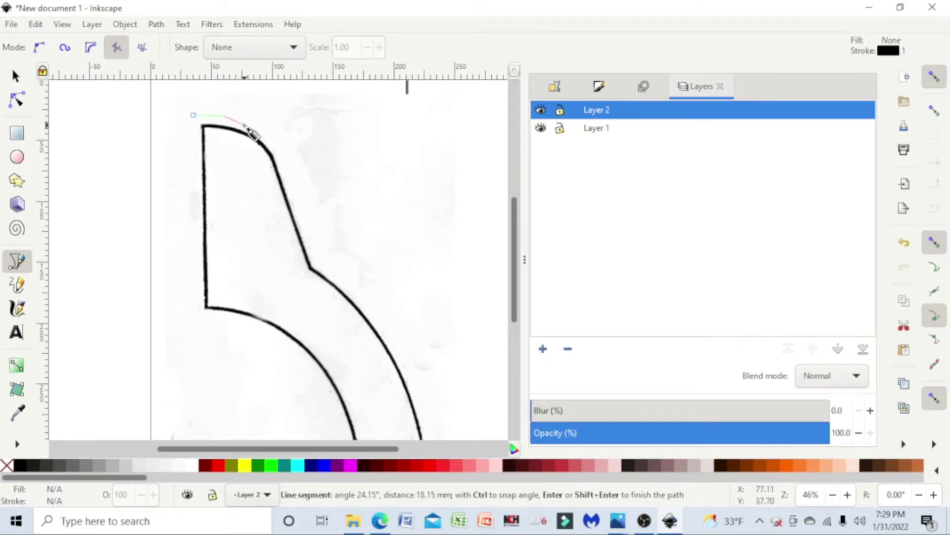
click(250, 125)
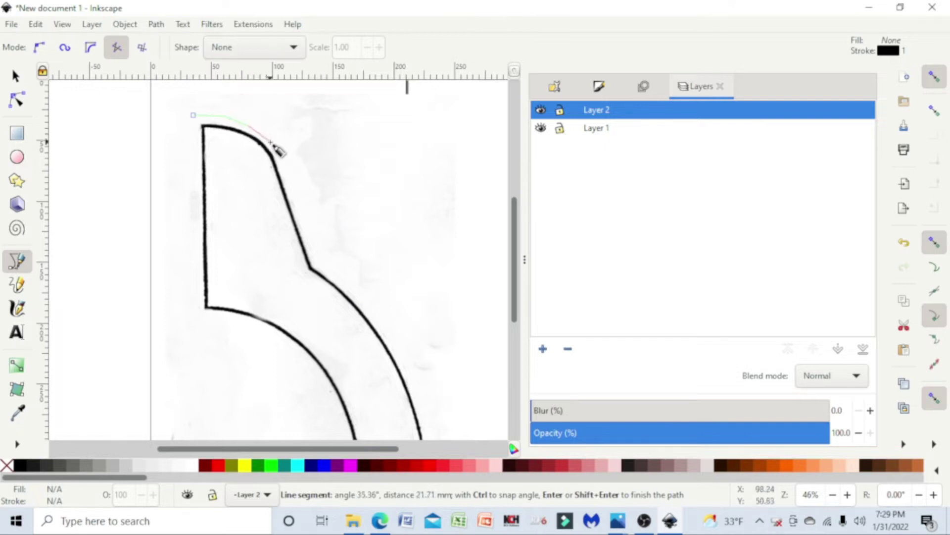
click(273, 141)
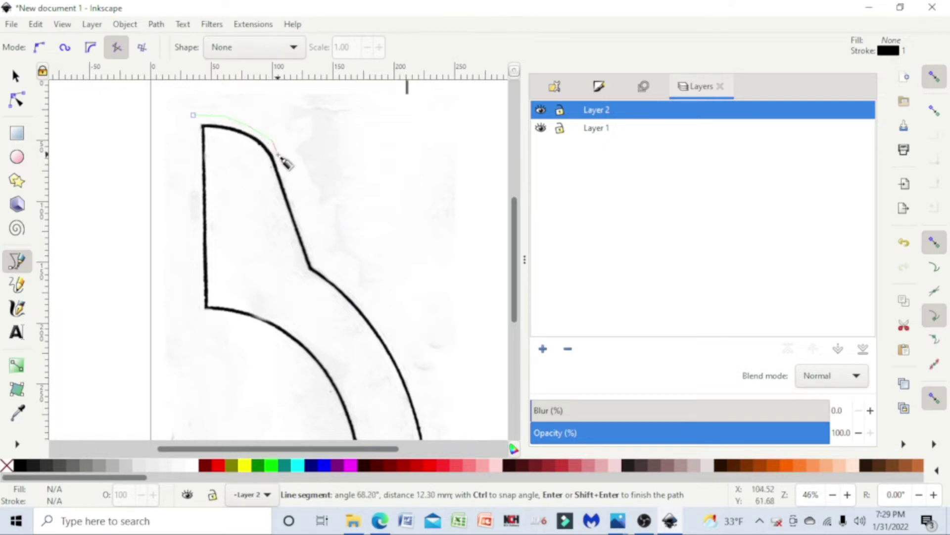
click(283, 157)
click(316, 265)
click(341, 281)
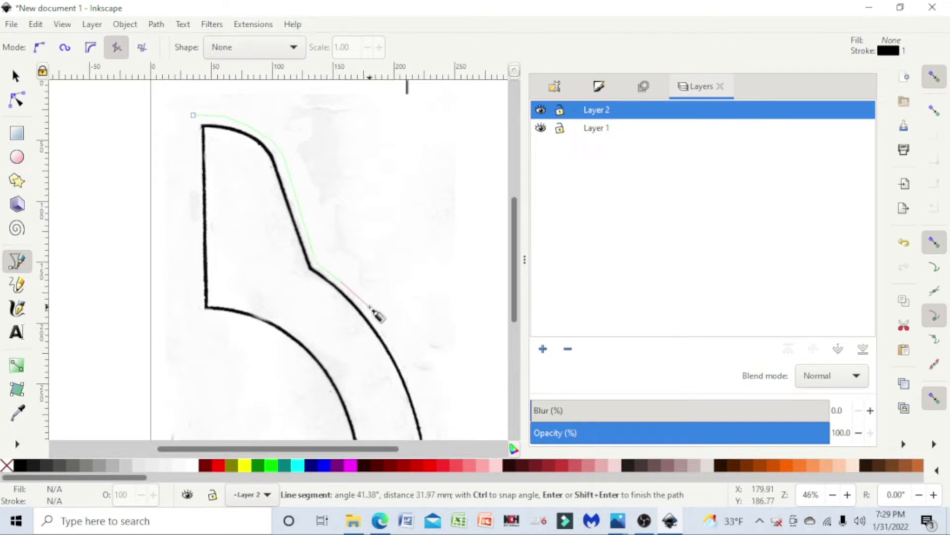
click(361, 300)
click(380, 321)
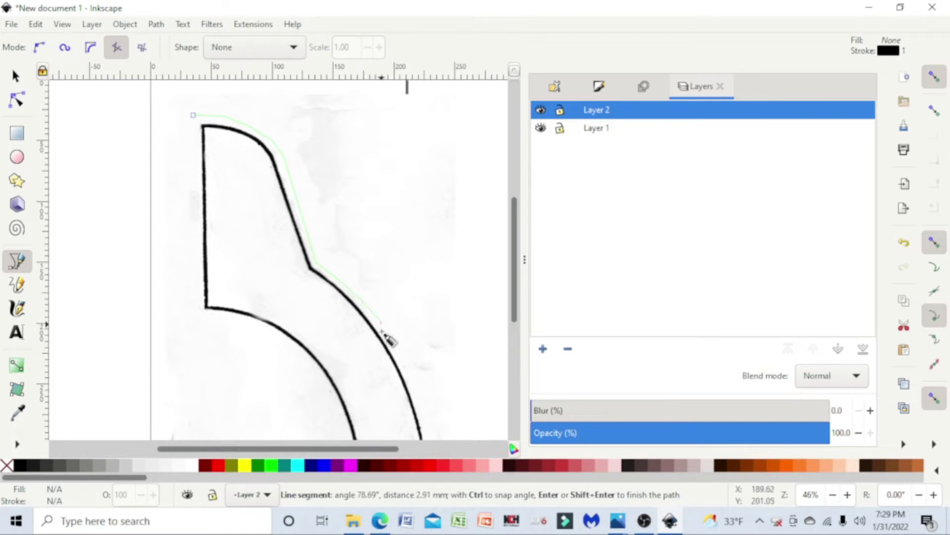
Continue the path across the shape, back along the inner curve to the lower-left corner, and close it at its starting node
click(319, 367)
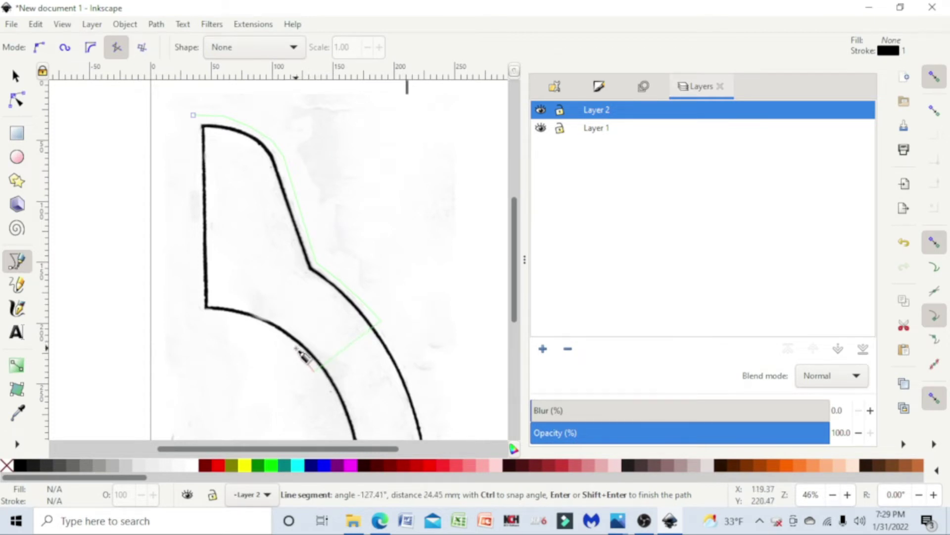
click(270, 331)
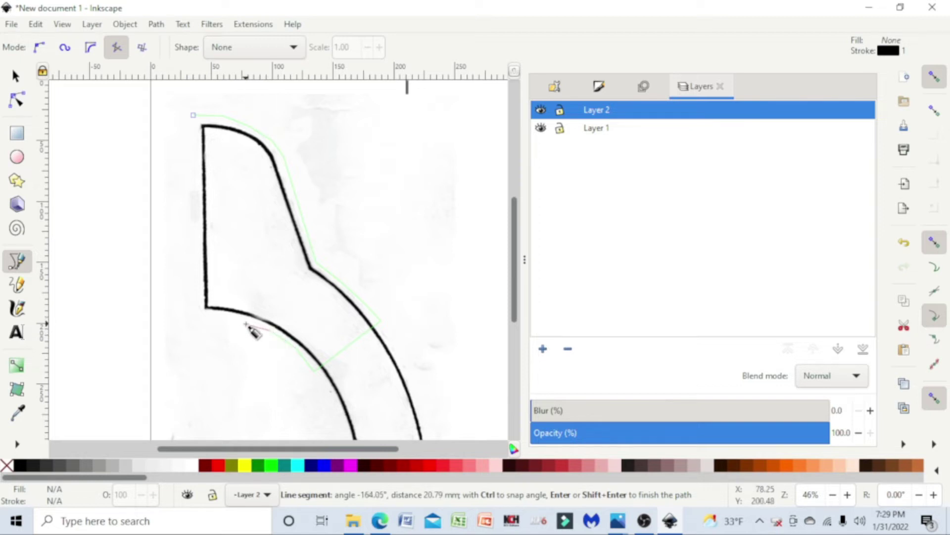
click(246, 325)
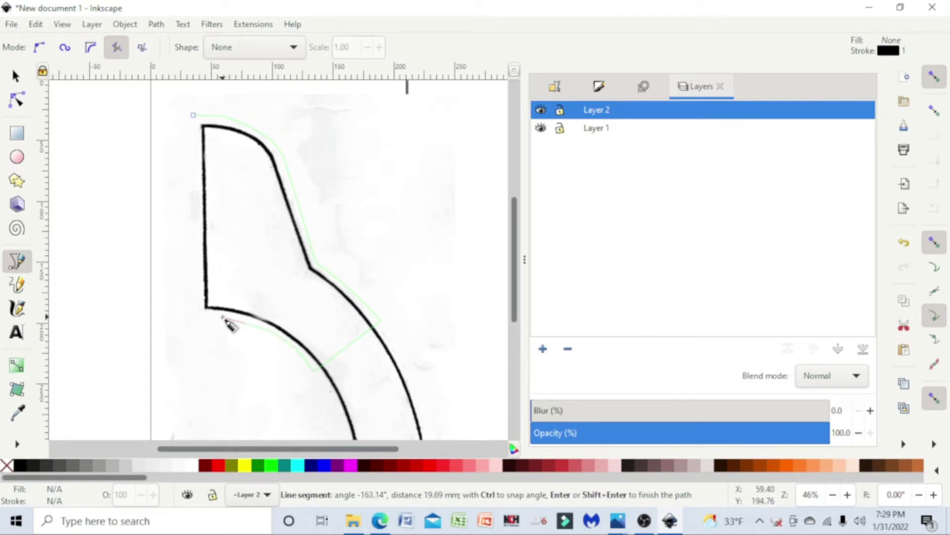
click(197, 311)
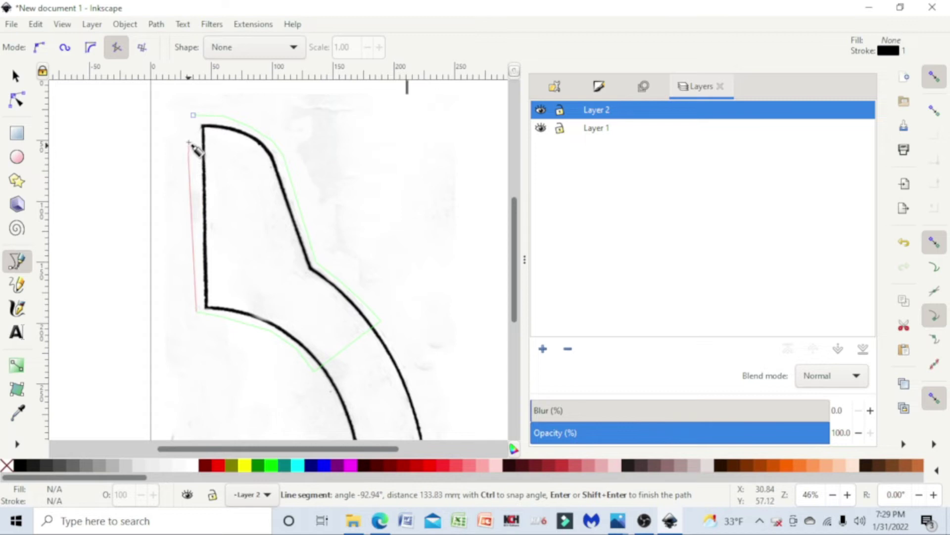
click(194, 116)
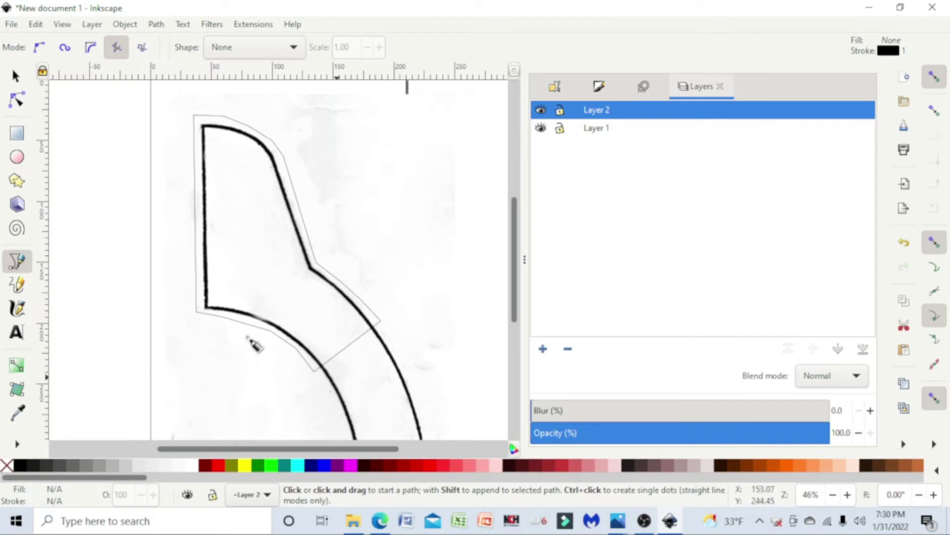
Hide Layer 1 to check the traced outline without the image, and show the layer again
click(541, 129)
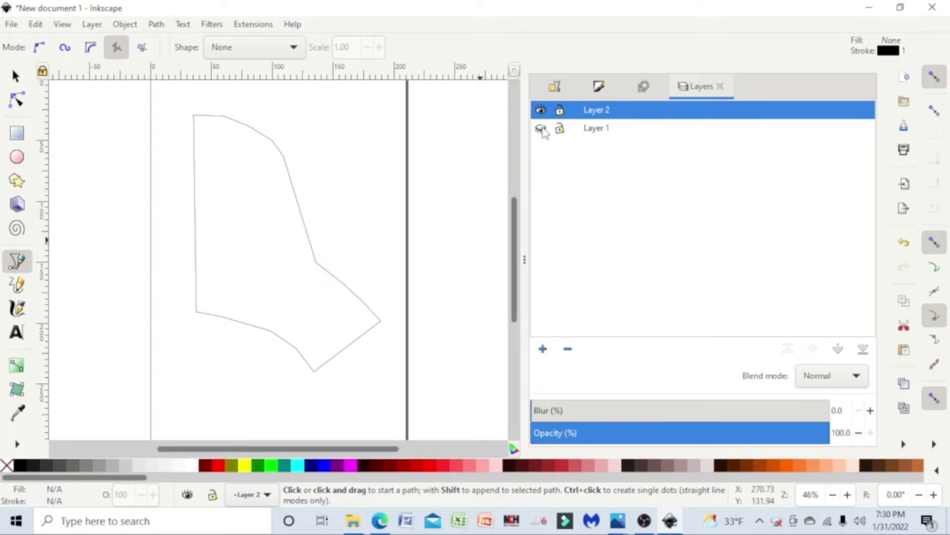
click(541, 128)
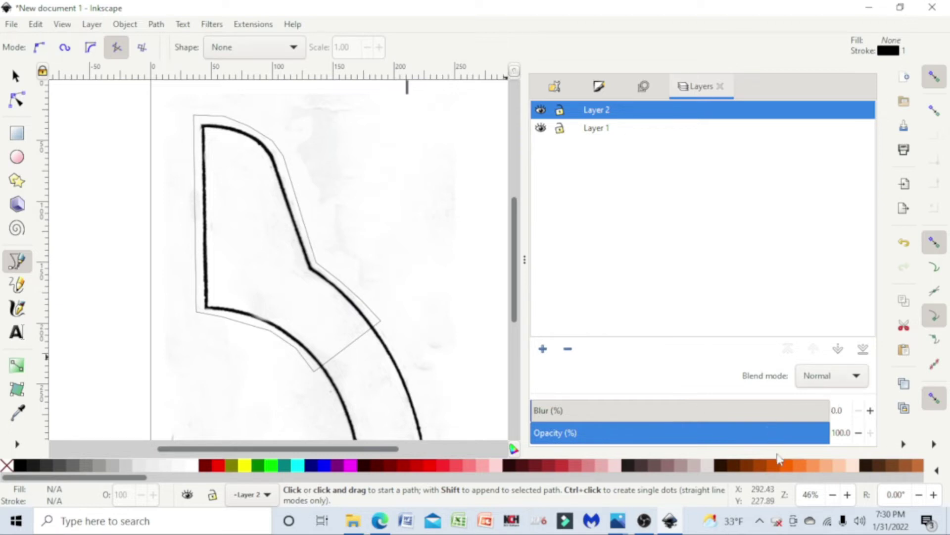
Edit the traced path's nodes, moving the upper-left corner node and the next two nodes along the top onto the centre of the black line
click(848, 495)
click(848, 495)
click(849, 495)
click(849, 495)
click(851, 498)
click(851, 498)
click(851, 498)
click(851, 498)
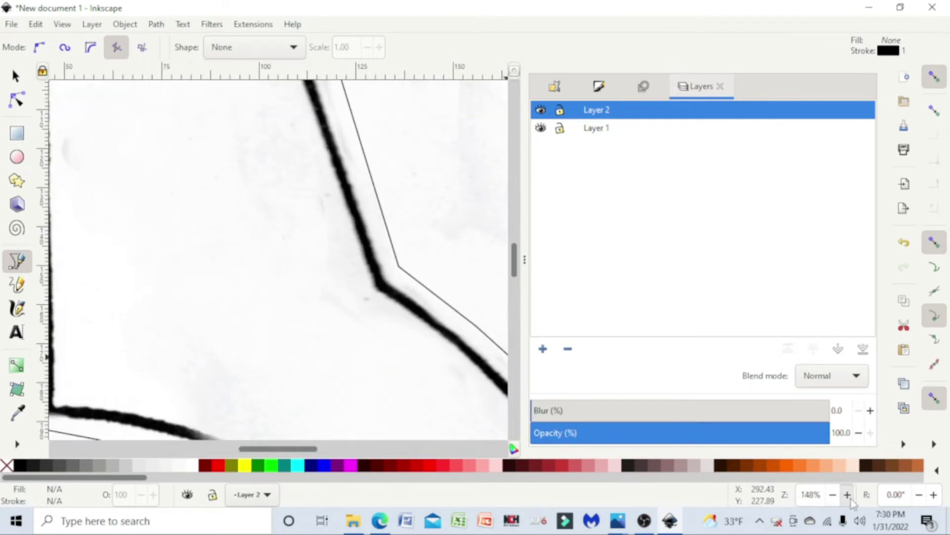
drag(256, 450, 231, 451)
scroll(250, 346, up, 10)
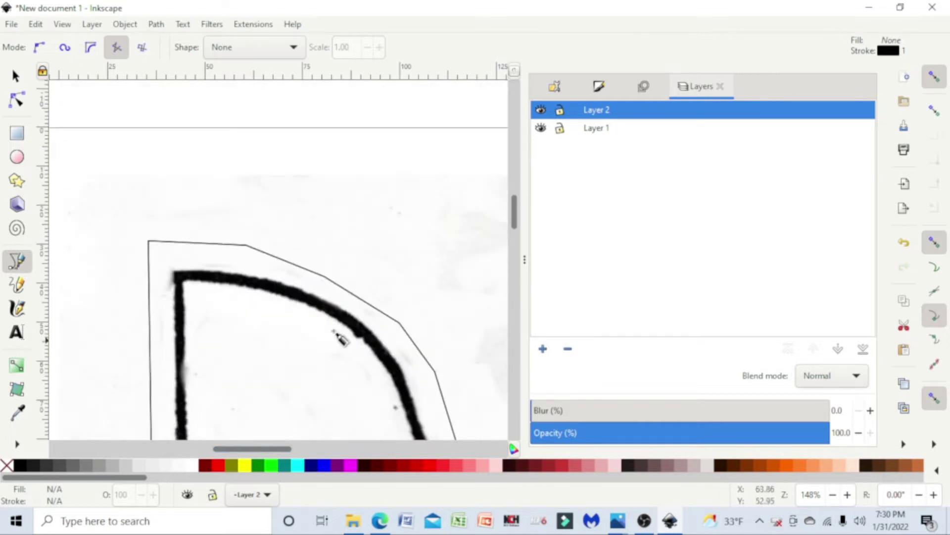
click(848, 495)
click(848, 495)
click(848, 495)
click(848, 495)
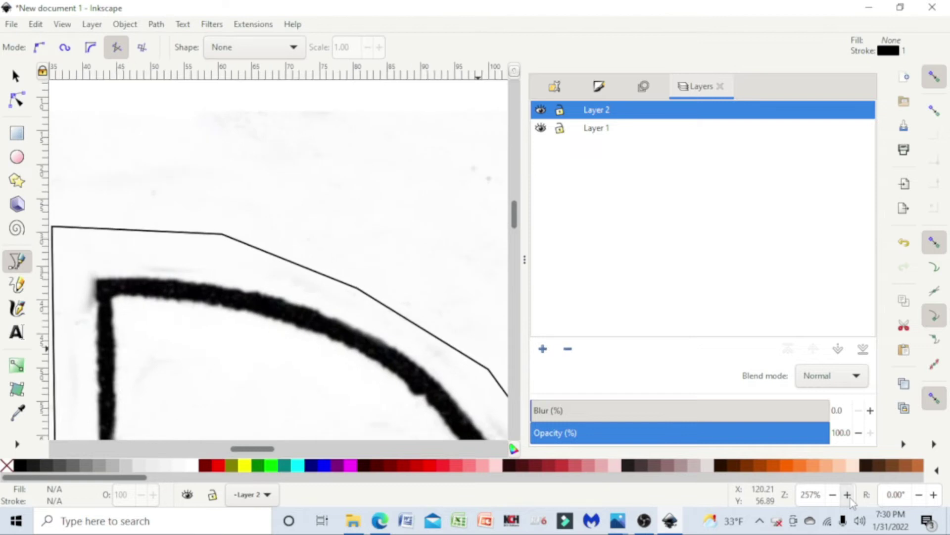
click(848, 495)
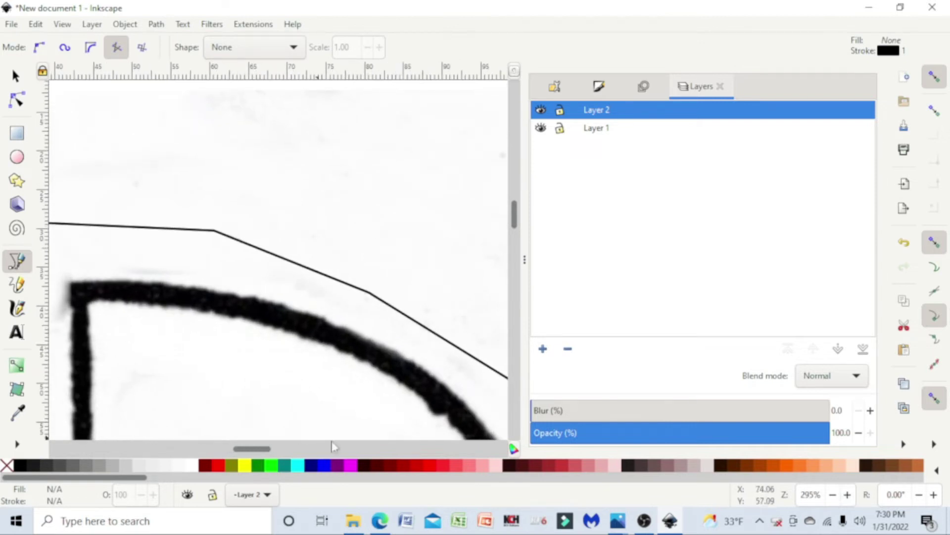
drag(264, 449, 254, 453)
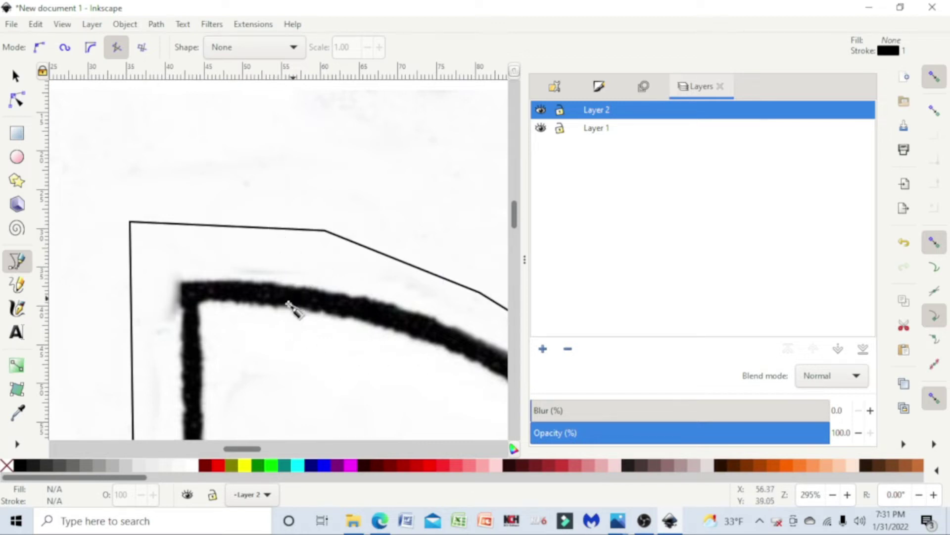
click(18, 99)
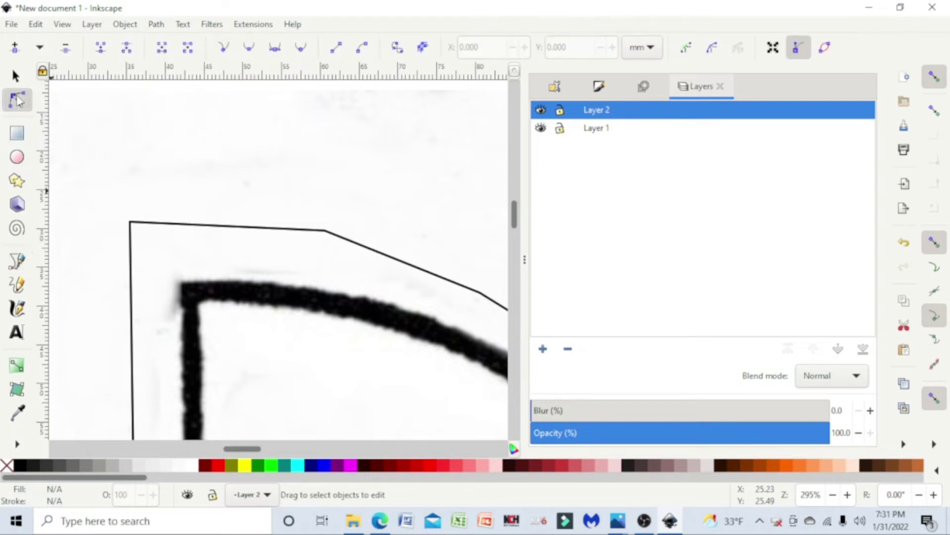
click(217, 229)
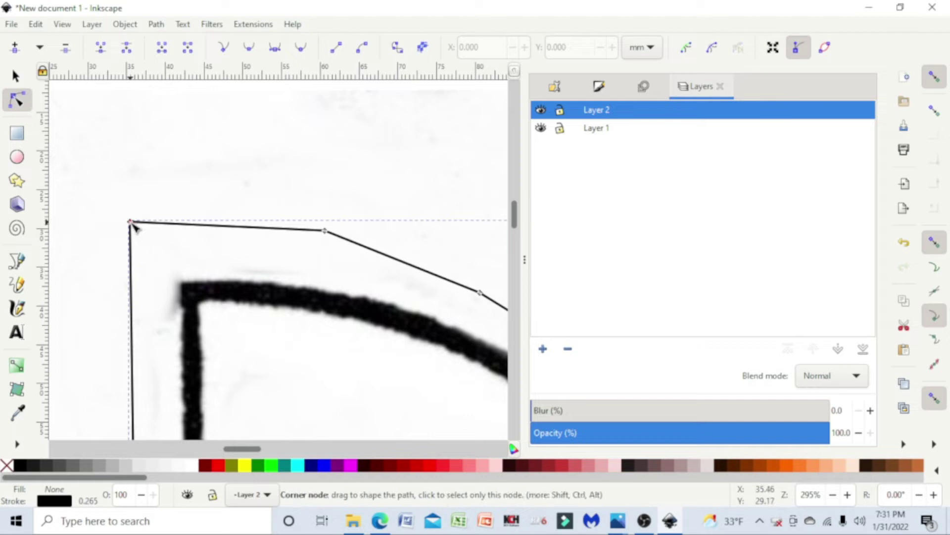
drag(133, 226, 194, 292)
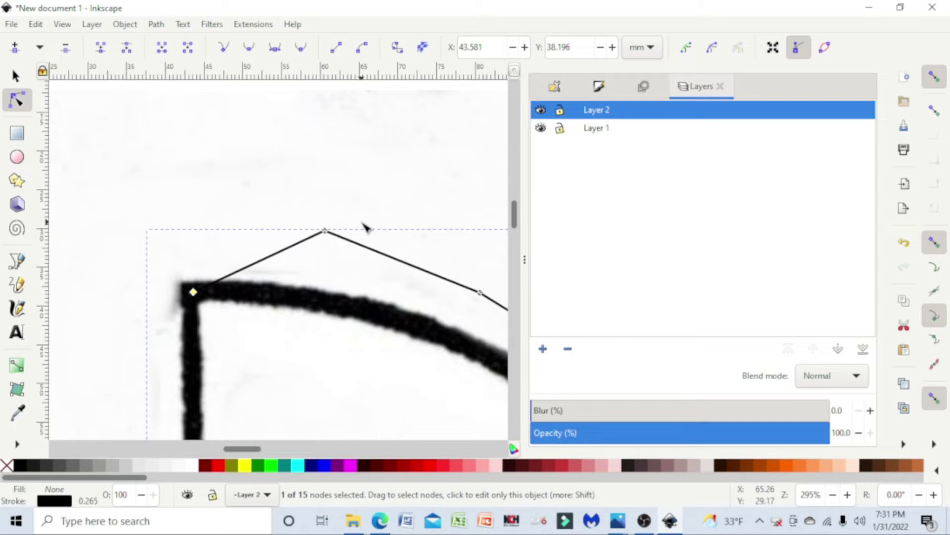
mouse_move(325, 231)
mouse_down()
mouse_move(321, 304)
mouse_move(329, 303)
mouse_up()
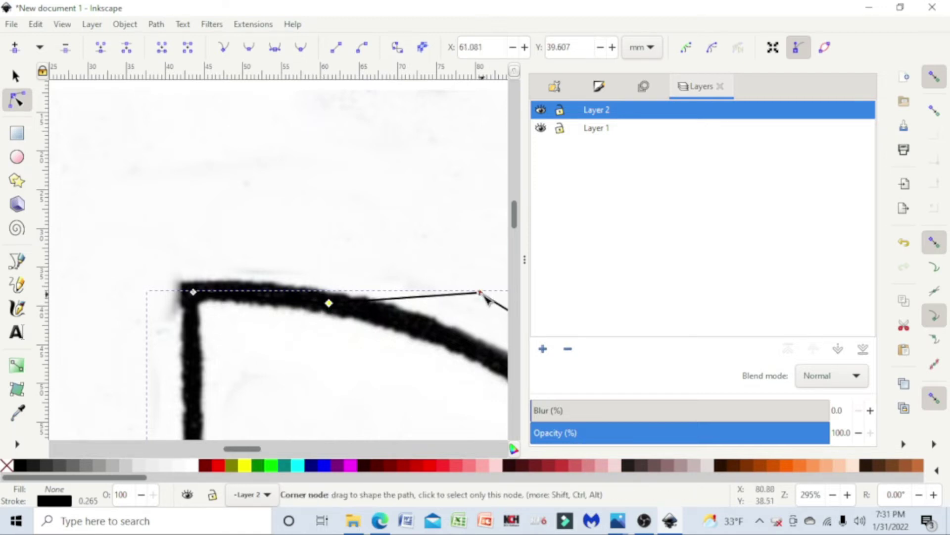
drag(481, 294, 467, 345)
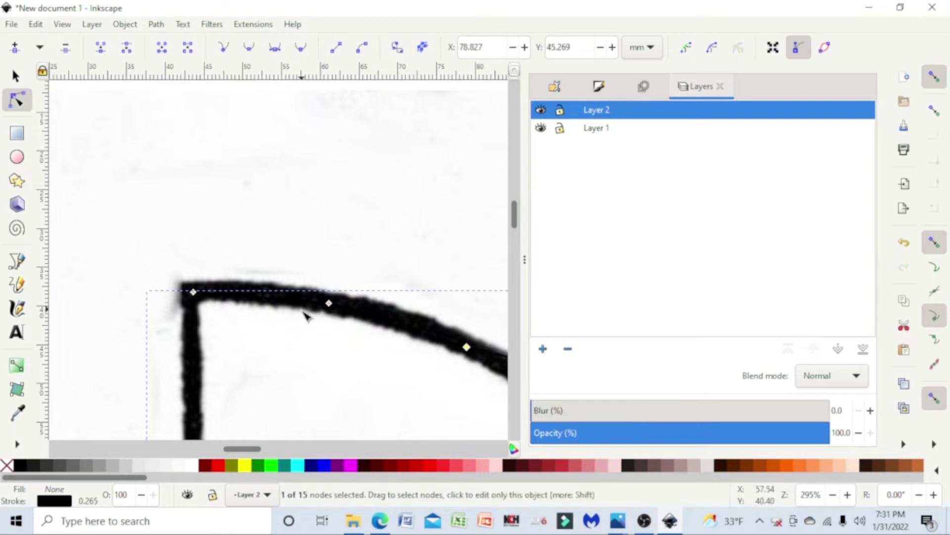
Move the path's lower-left corner node and the adjacent inner-curve node onto the centre of the black line
scroll(307, 314, down, 20)
scroll(309, 315, down, 6)
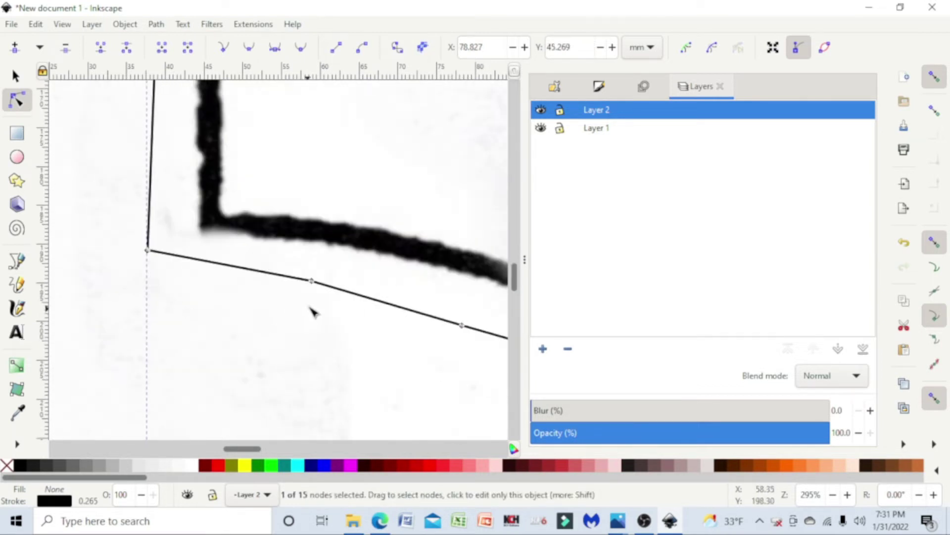
drag(150, 254, 223, 244)
drag(150, 251, 212, 219)
drag(313, 282, 330, 237)
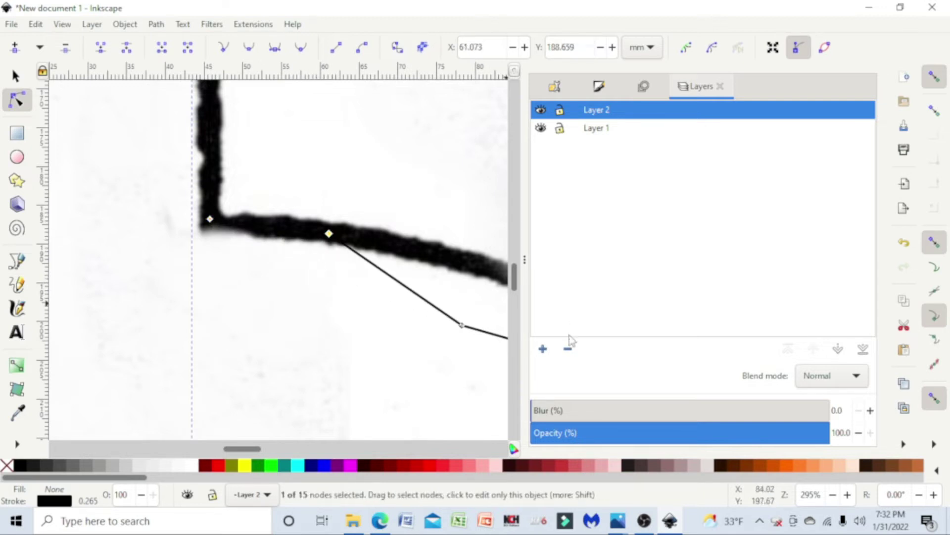
Move the next four nodes along the inner curve, ending with the path's lowest corner node, onto the centre of the black line
drag(462, 326, 476, 266)
drag(247, 453, 276, 454)
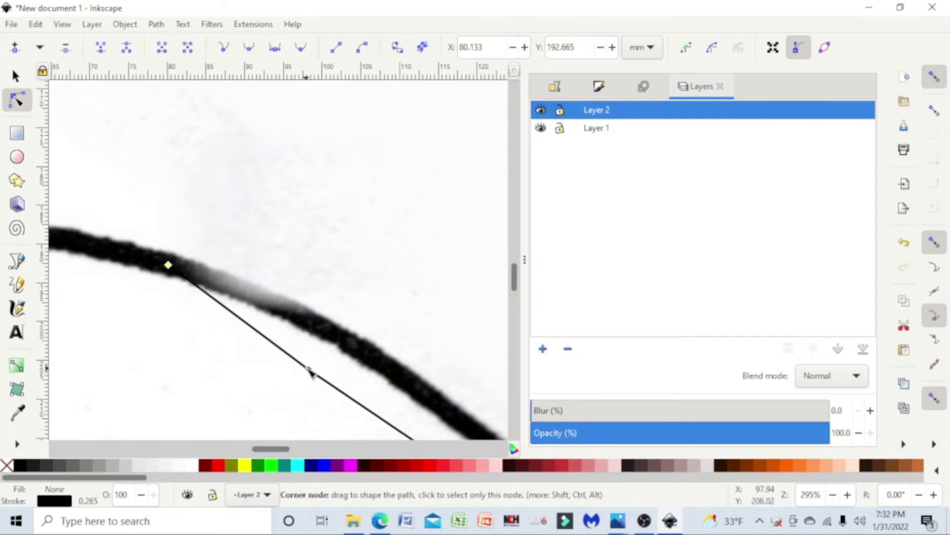
drag(311, 372, 336, 337)
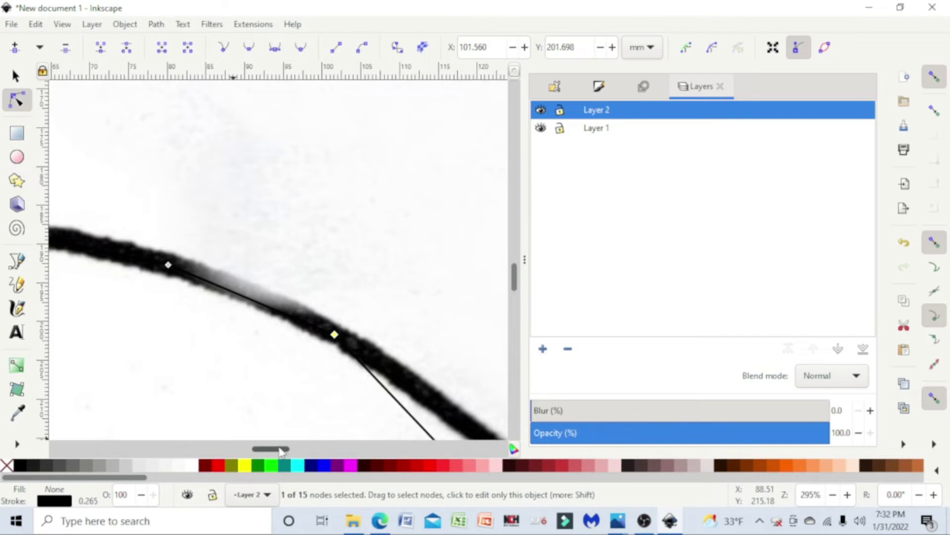
drag(281, 451, 298, 453)
scroll(310, 393, down, 10)
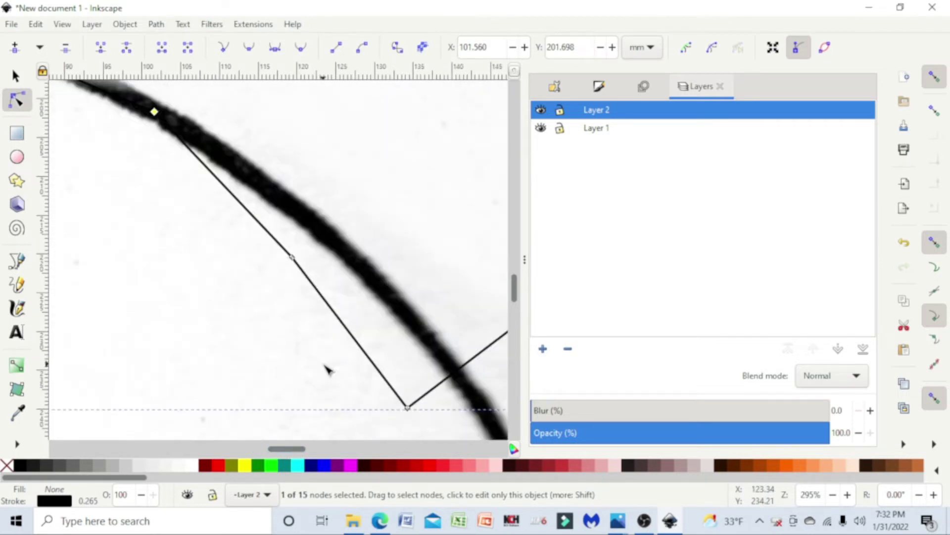
drag(297, 260, 328, 234)
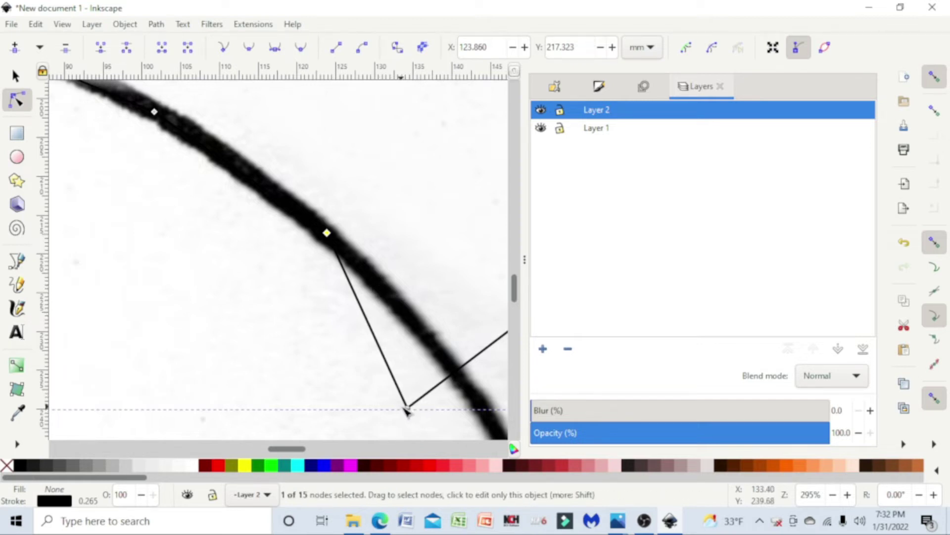
drag(408, 408, 440, 356)
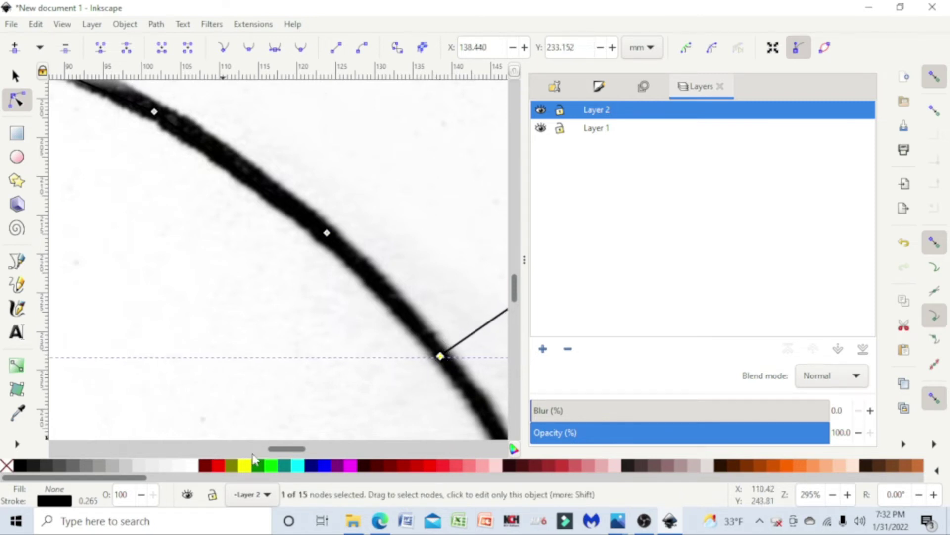
Move the path's lower-right corner node and the next two nodes up the outer curve onto the centre of the black line
drag(274, 450, 298, 450)
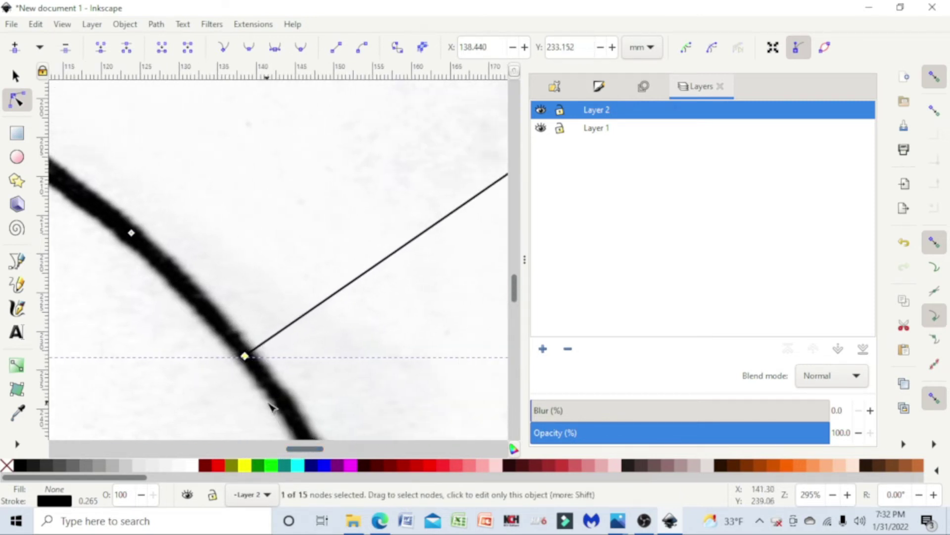
scroll(352, 401, up, 5)
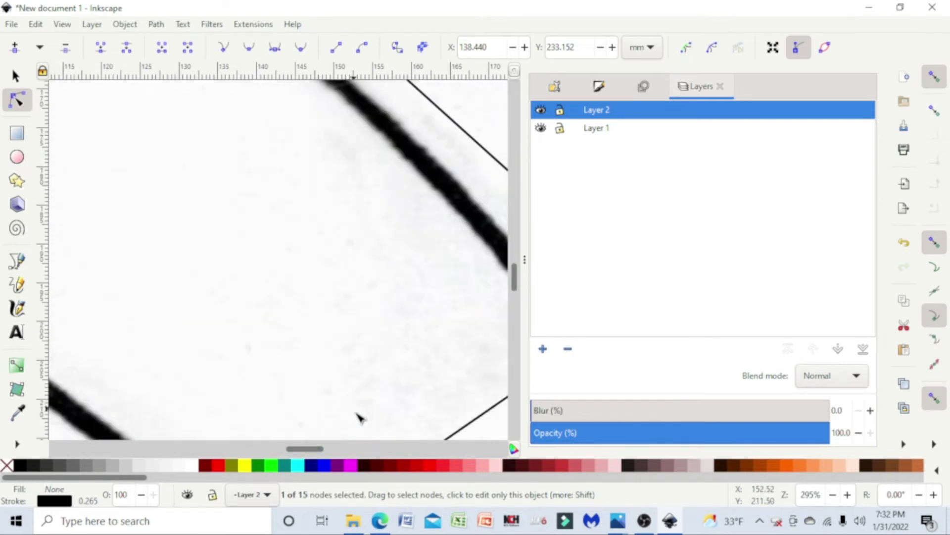
drag(314, 452, 328, 450)
drag(500, 308, 442, 342)
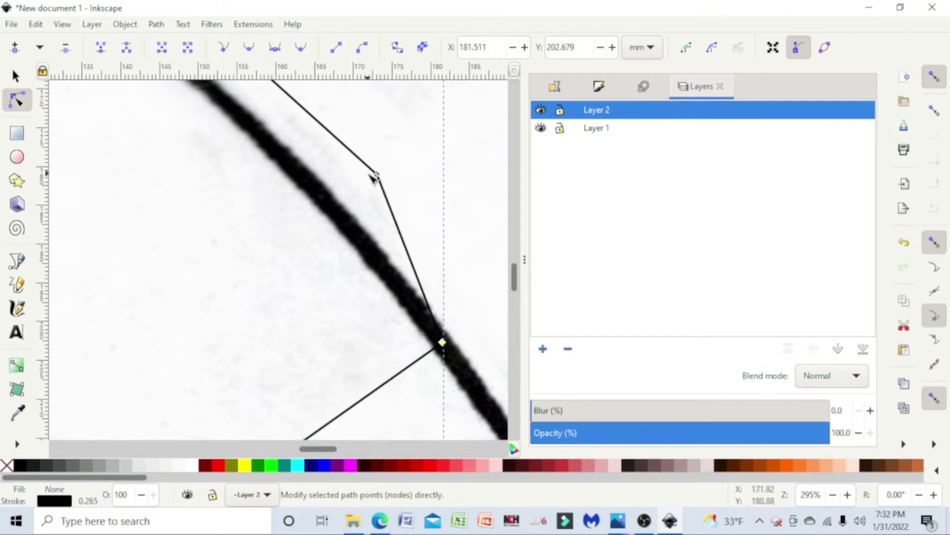
drag(377, 175, 326, 208)
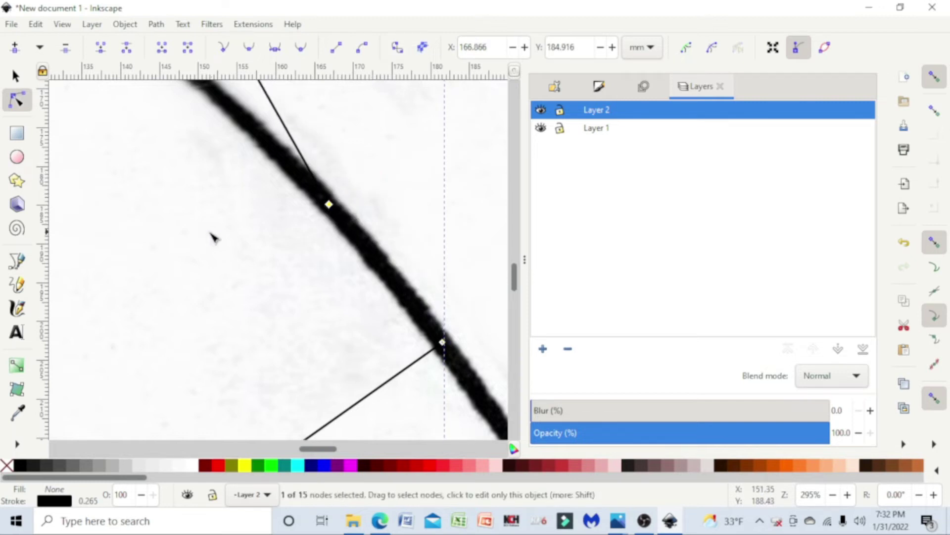
scroll(195, 289, up, 8)
drag(245, 224, 221, 264)
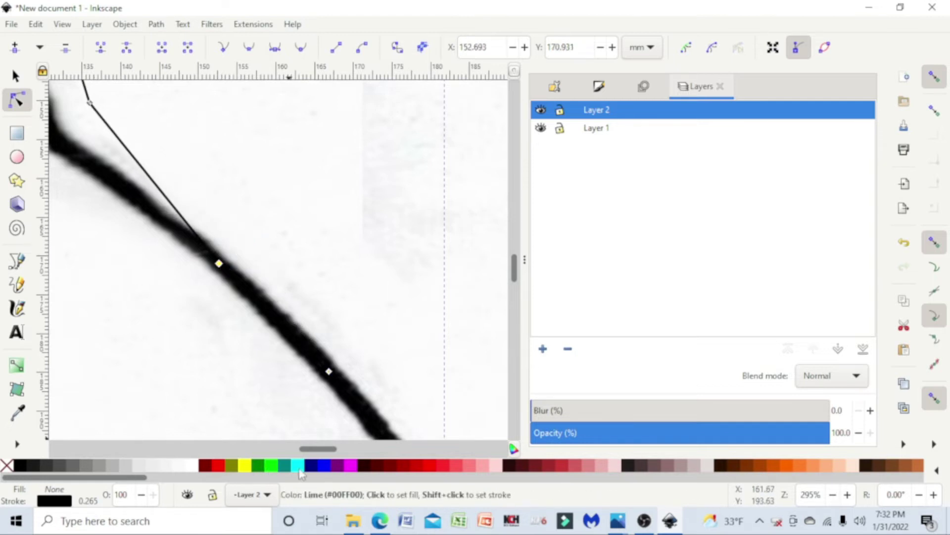
Move the node at the inward bend of the part's right-hand edge onto the corner of the black line
drag(322, 449, 288, 449)
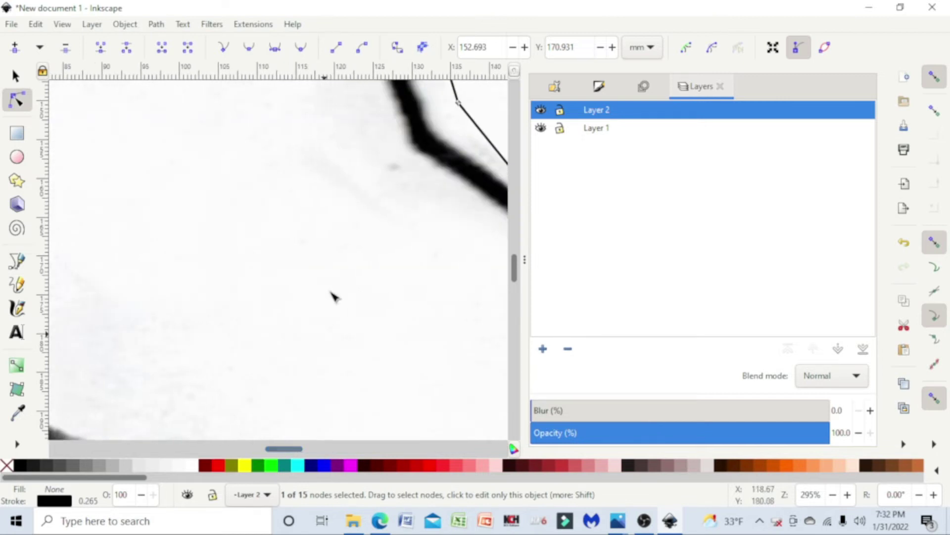
scroll(338, 382, up, 5)
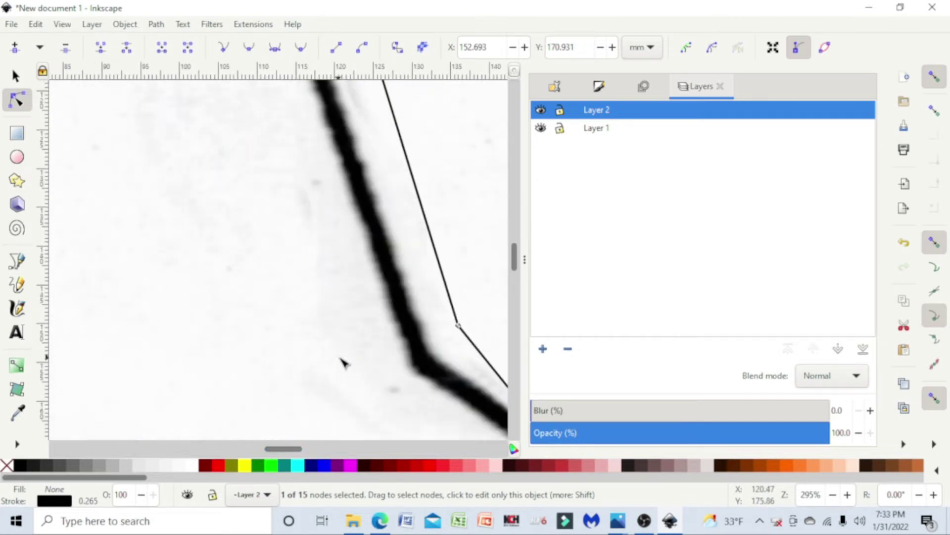
drag(287, 449, 306, 449)
scroll(377, 297, down, 3)
mouse_move(240, 214)
mouse_down()
mouse_move(217, 249)
mouse_move(204, 248)
mouse_up()
Move the node at the upper end of the long slanted edge and the next node on the top curve onto the black line
scroll(383, 192, up, 4)
scroll(383, 192, up, 10)
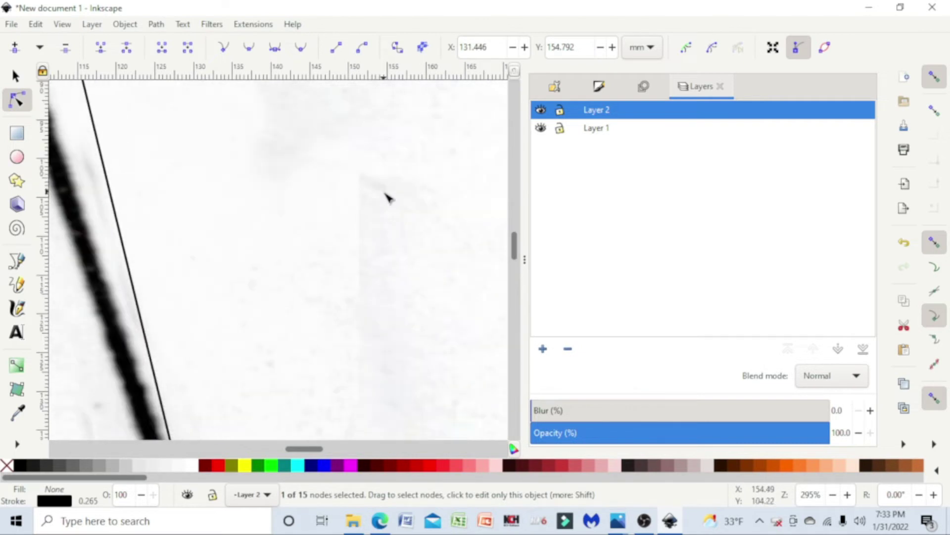
mouse_move(296, 449)
mouse_down()
mouse_move(251, 449)
mouse_move(268, 448)
mouse_up()
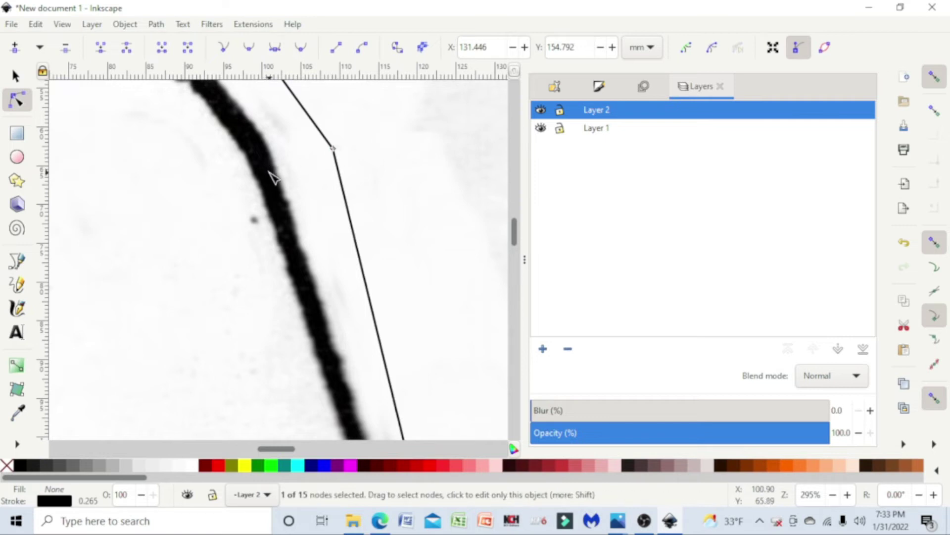
mouse_move(333, 150)
mouse_down()
mouse_move(291, 255)
mouse_move(267, 176)
mouse_up()
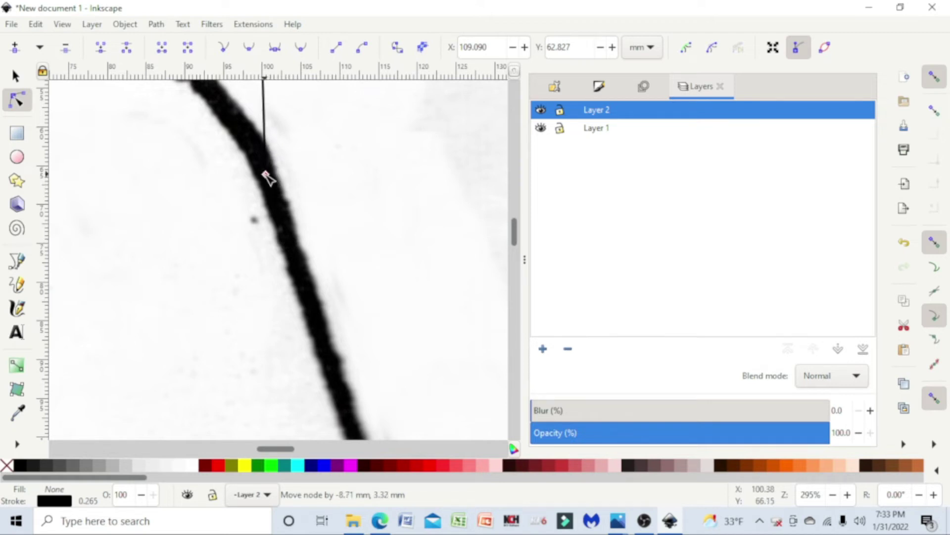
drag(266, 174, 266, 174)
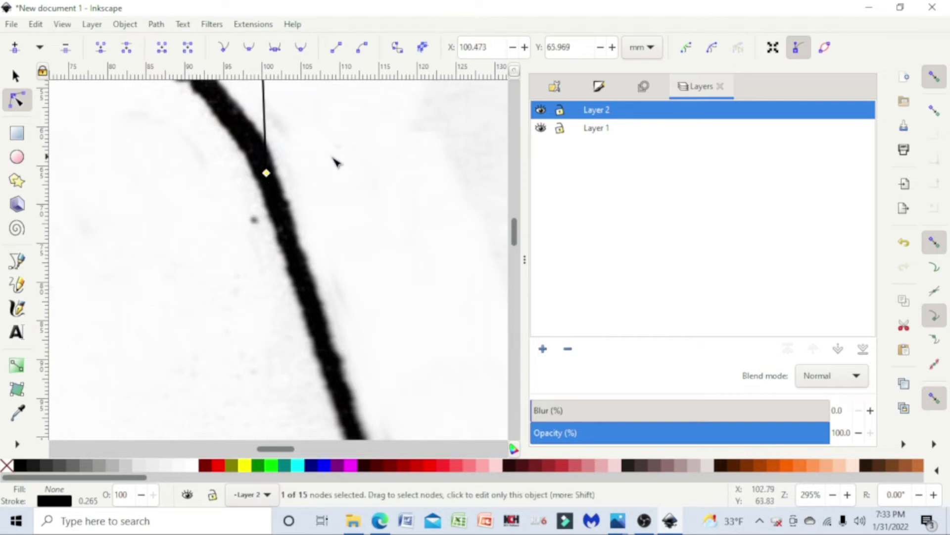
scroll(441, 170, up, 10)
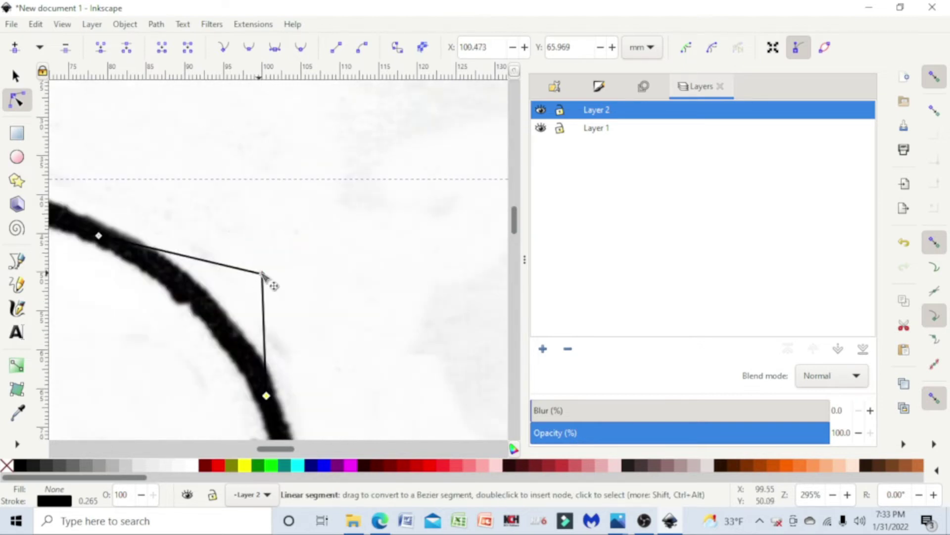
mouse_move(266, 276)
mouse_down()
mouse_move(157, 326)
mouse_move(237, 276)
mouse_move(271, 241)
mouse_move(271, 279)
mouse_move(259, 272)
mouse_move(264, 264)
mouse_move(263, 278)
mouse_move(216, 303)
mouse_move(242, 281)
mouse_move(211, 318)
mouse_move(205, 307)
mouse_up()
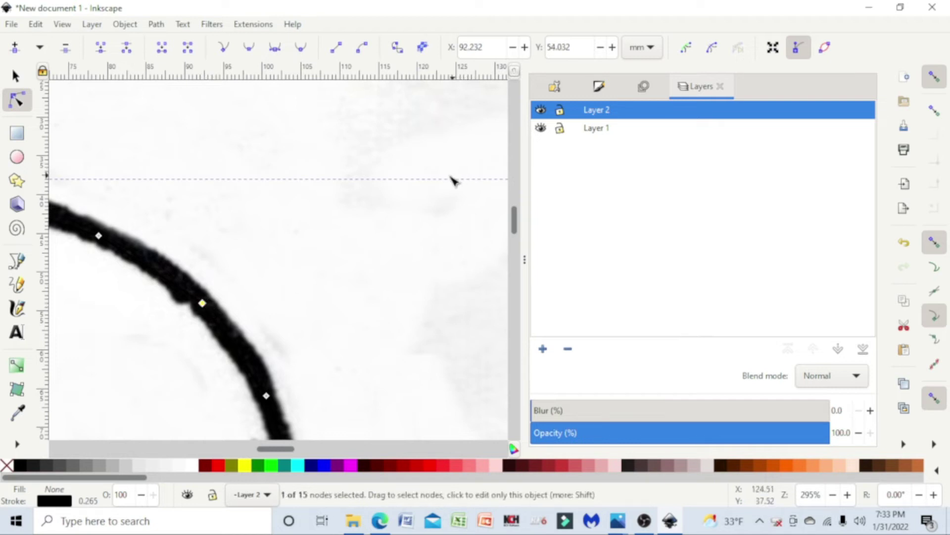
Examine the whole traced outline against the scanned part
click(834, 494)
click(834, 494)
click(834, 494)
click(833, 495)
click(833, 495)
click(833, 494)
click(834, 495)
click(834, 495)
click(833, 495)
click(834, 495)
click(833, 495)
click(834, 494)
click(834, 494)
click(833, 494)
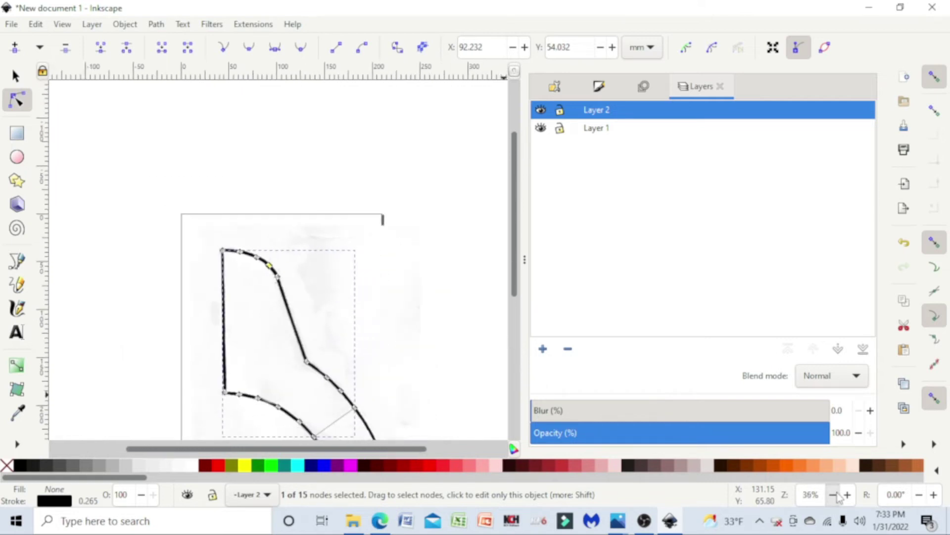
click(834, 494)
scroll(421, 289, down, 4)
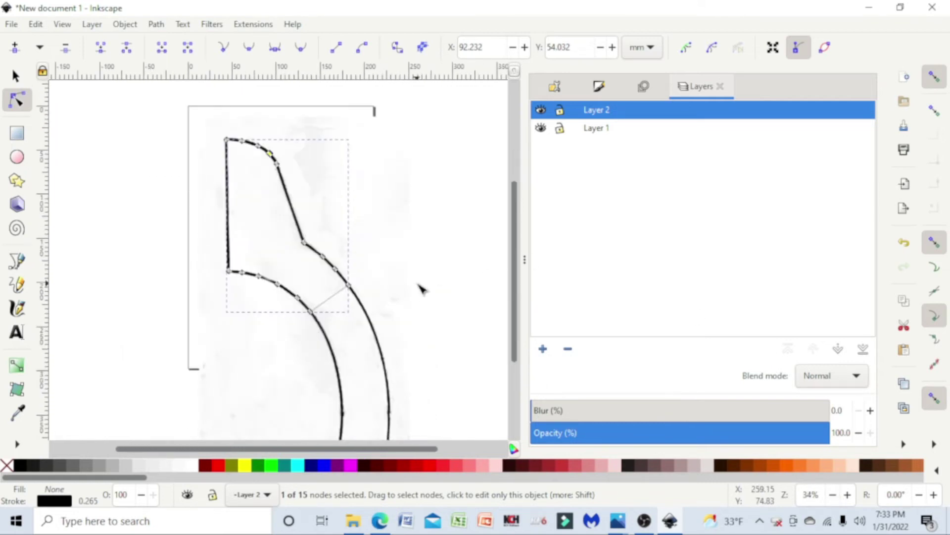
scroll(421, 289, up, 2)
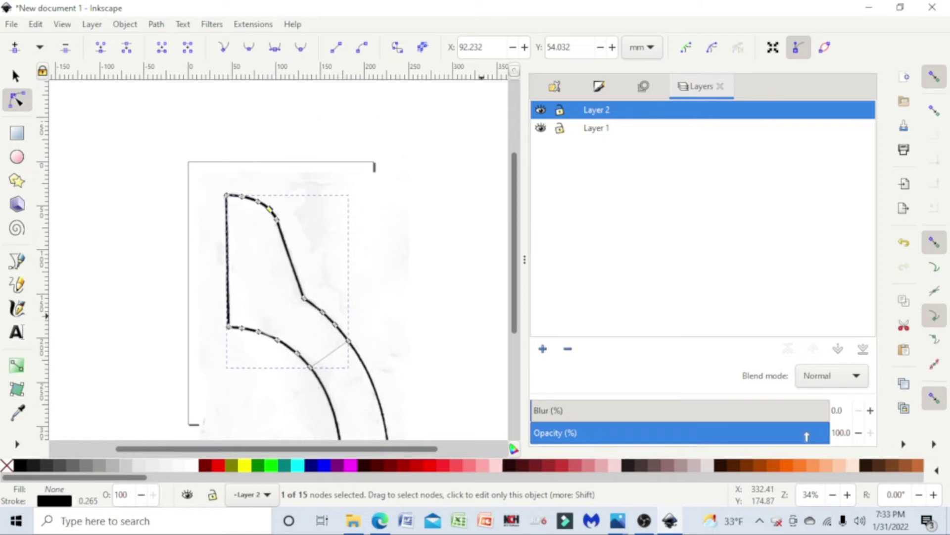
click(847, 495)
click(847, 495)
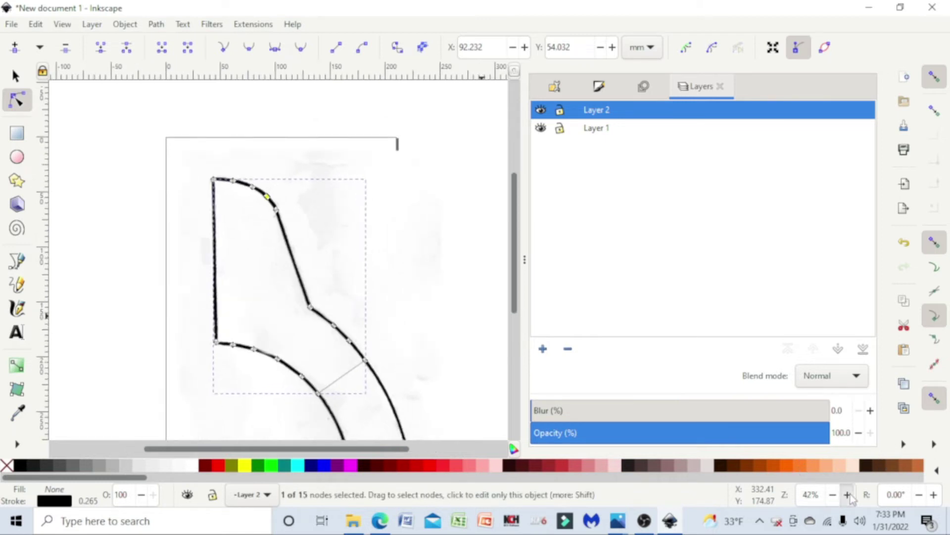
click(848, 495)
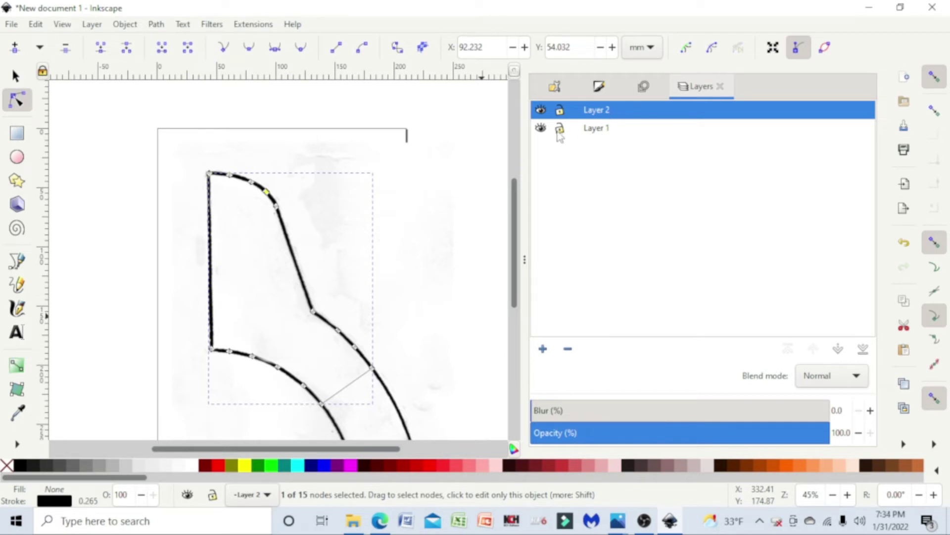
Toggle the visibility of Layer 1 to compare the trace with the scan, leaving the layer hidden
click(541, 129)
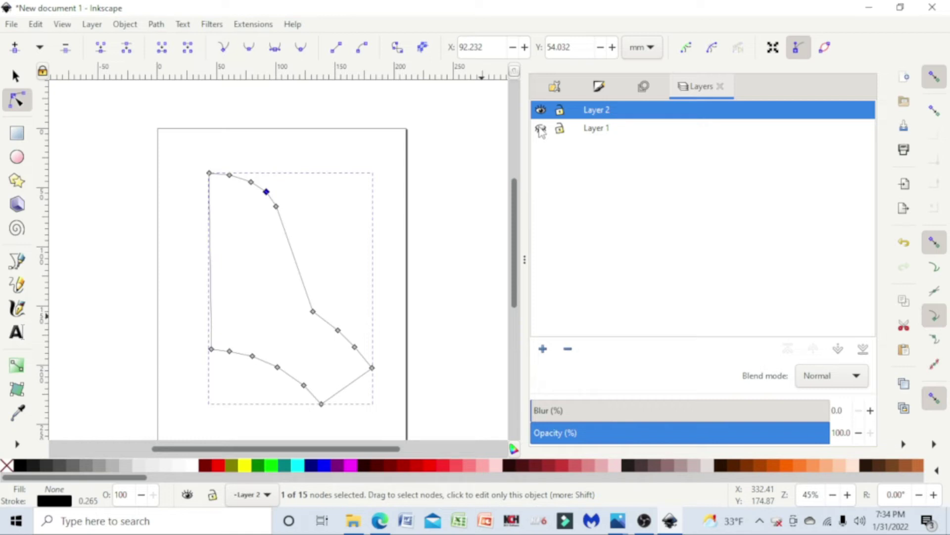
click(541, 129)
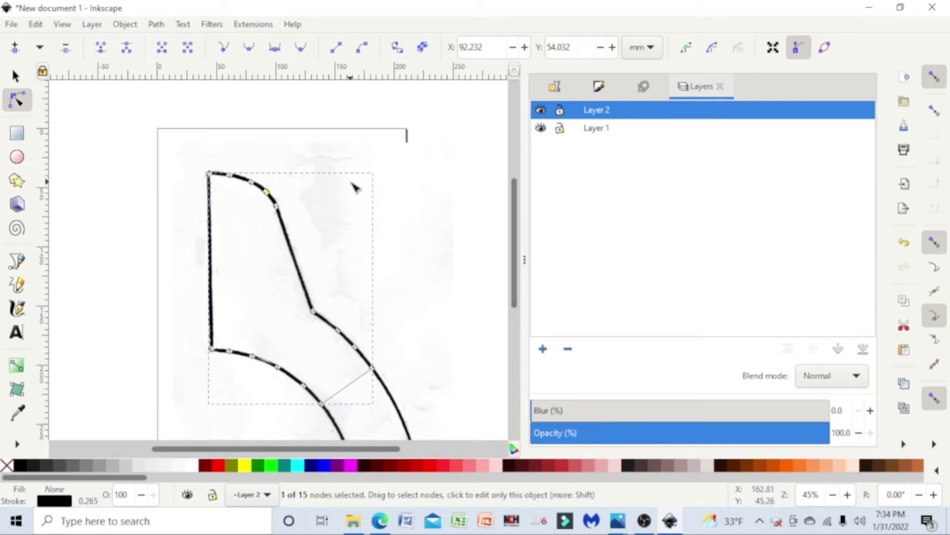
click(541, 129)
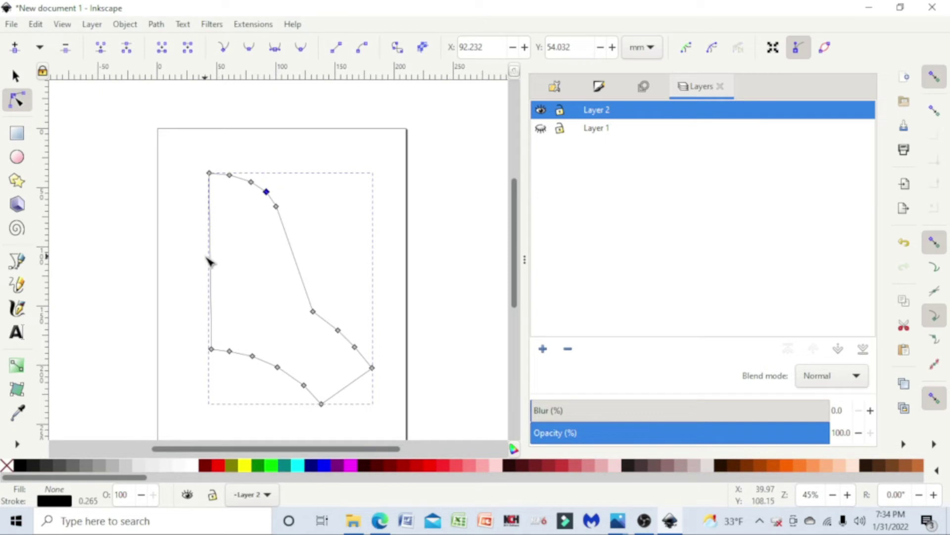
Draw a closed six-sided practice shape with the Pen tool across the page's lower edge, with a top side about 72 mm long
scroll(355, 275, down, 5)
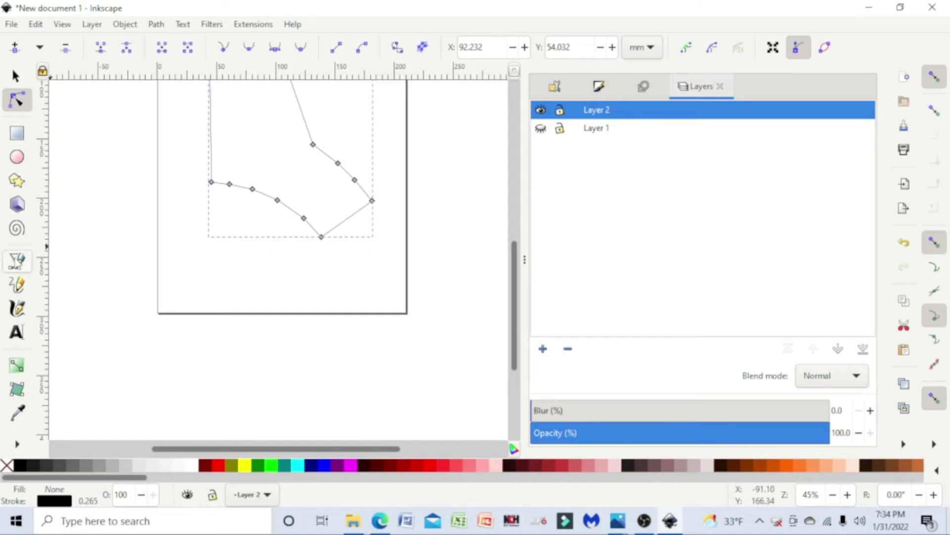
click(17, 261)
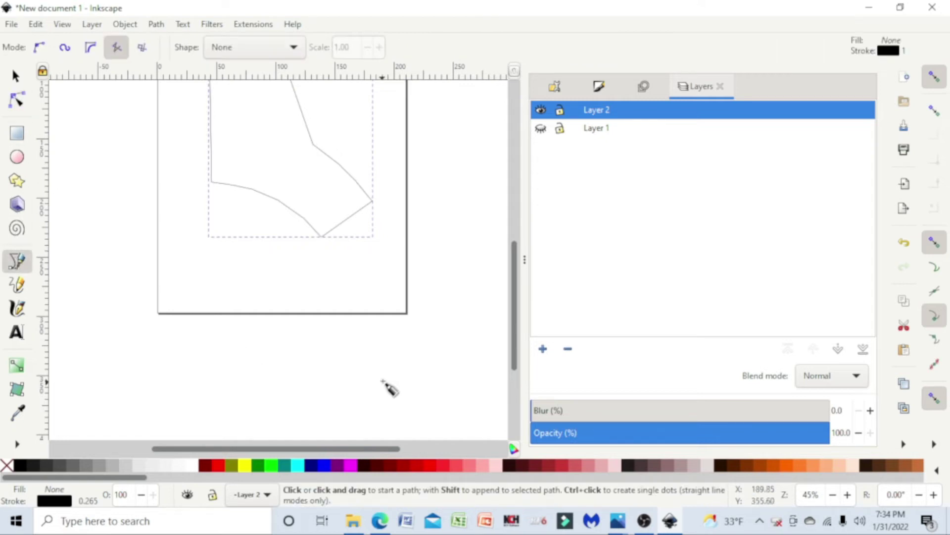
click(221, 288)
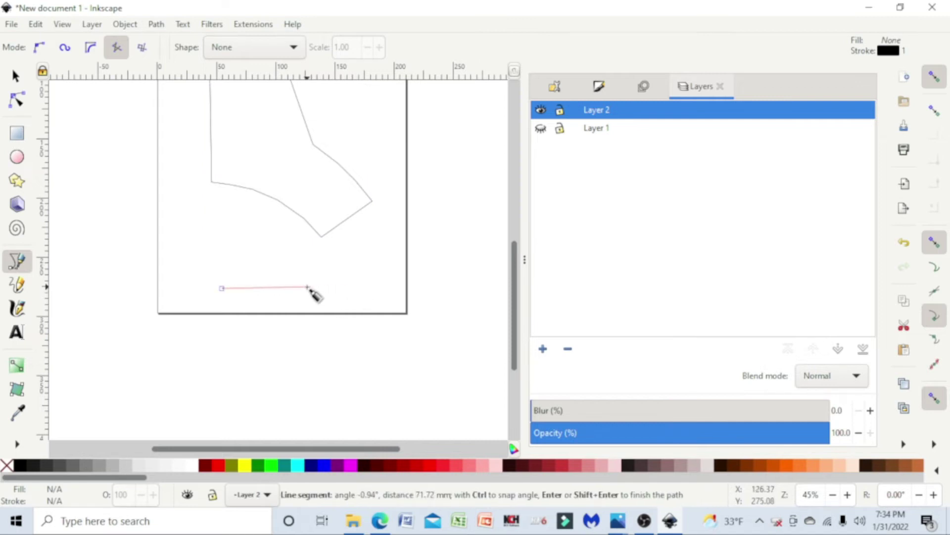
click(307, 287)
click(336, 347)
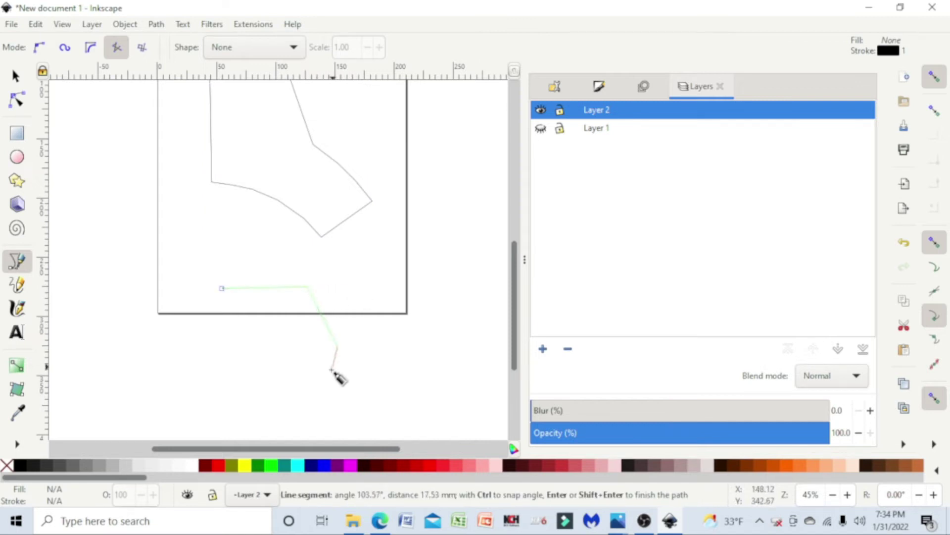
click(312, 400)
click(270, 410)
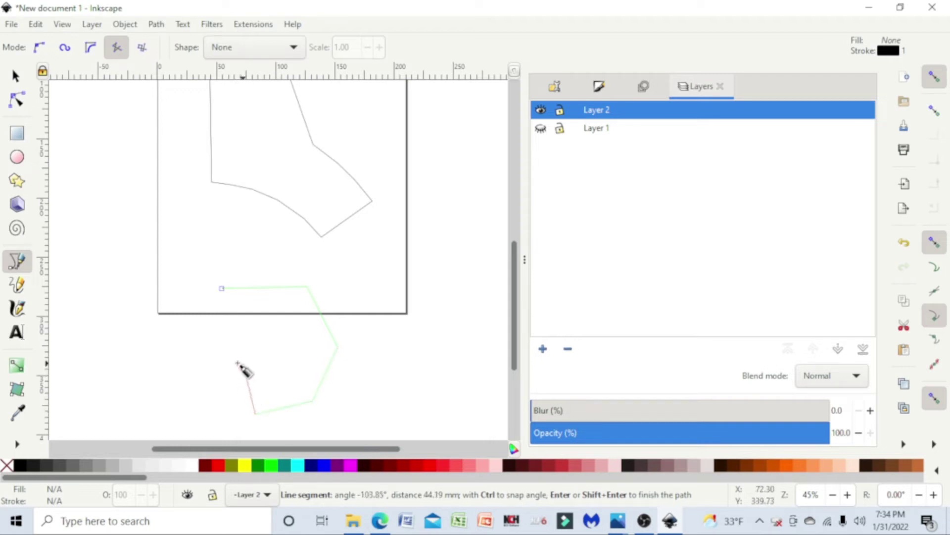
click(226, 348)
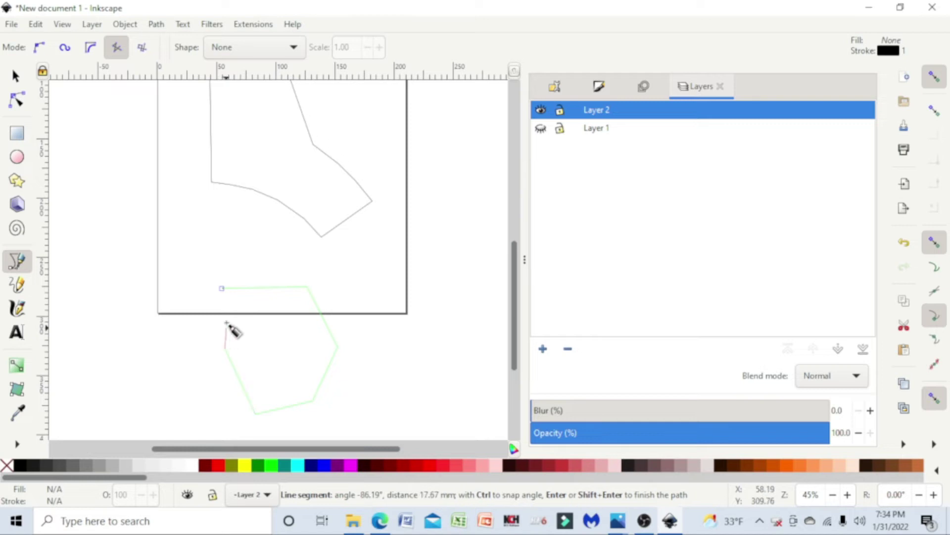
click(223, 289)
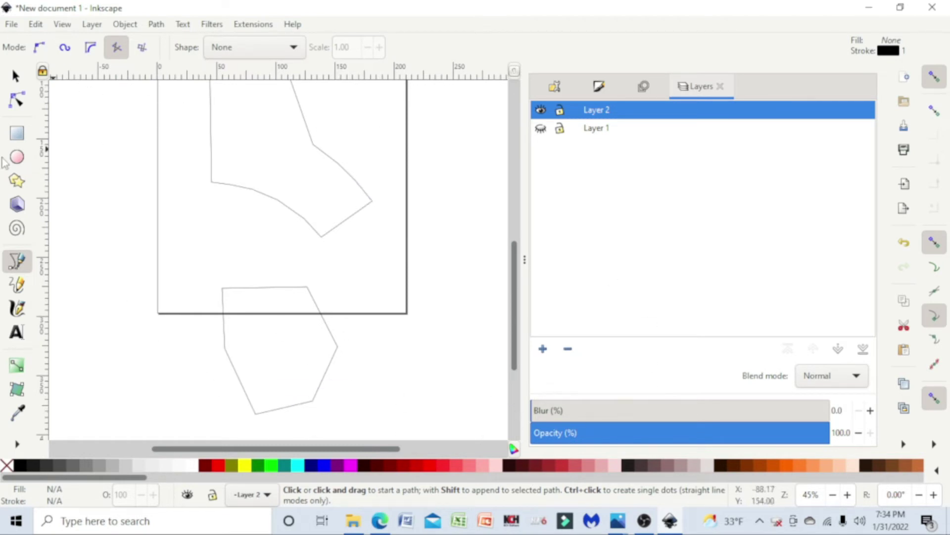
Make the upper two nodes and the left-side node of the practice shape corner nodes
click(19, 101)
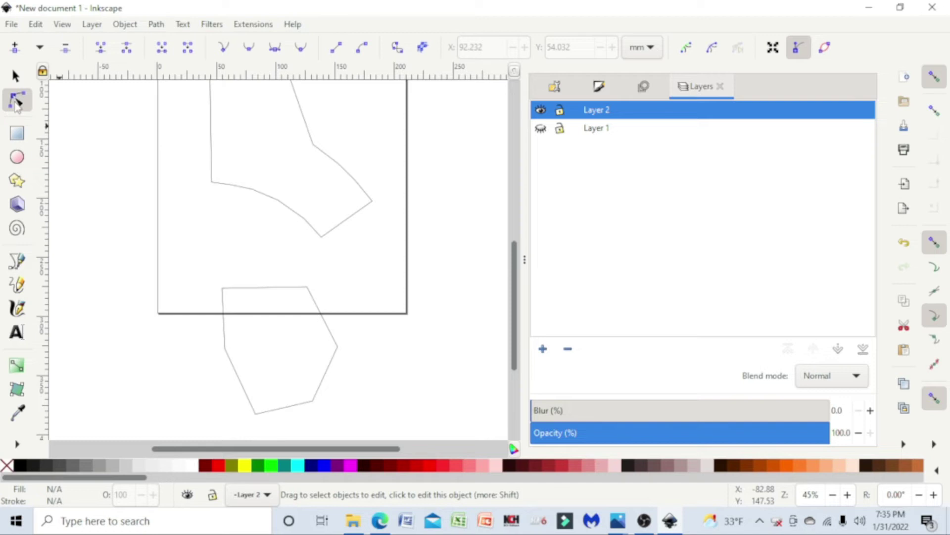
click(270, 288)
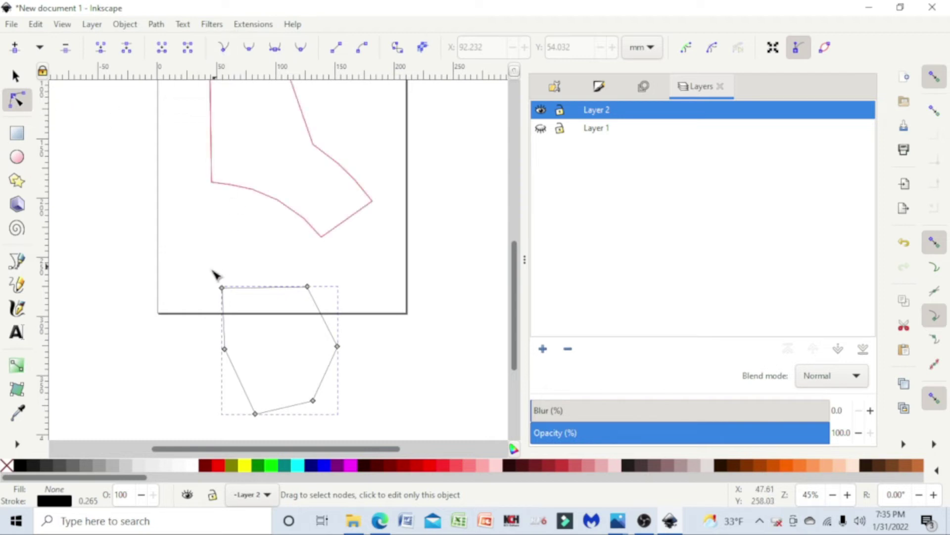
click(222, 287)
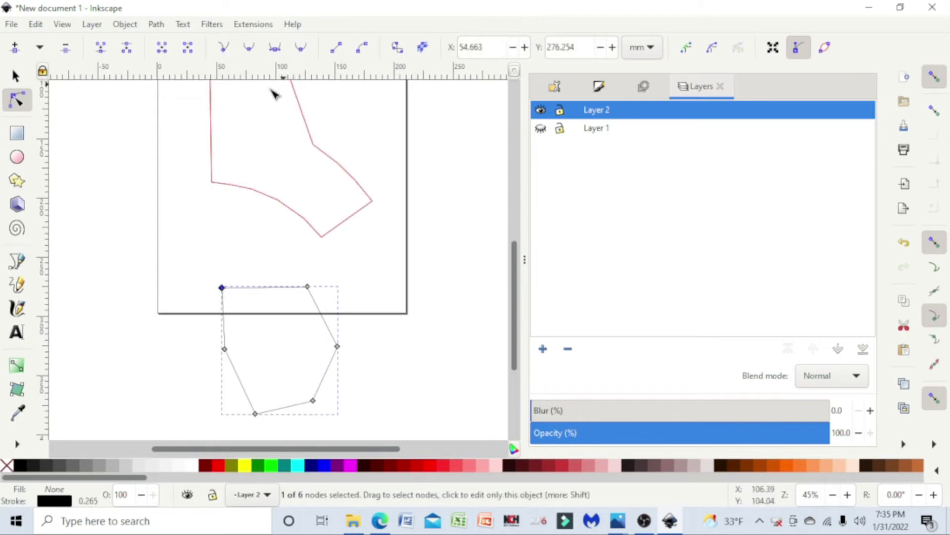
click(225, 50)
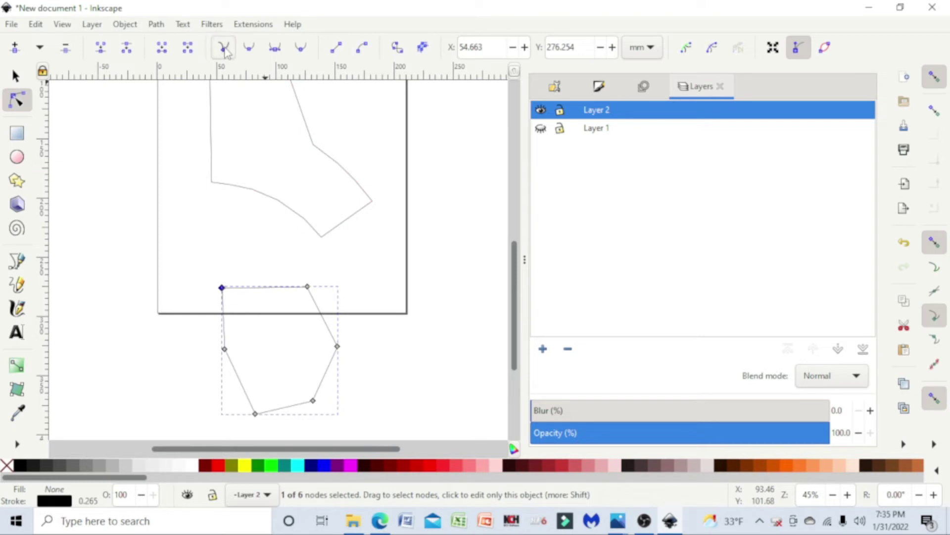
click(225, 349)
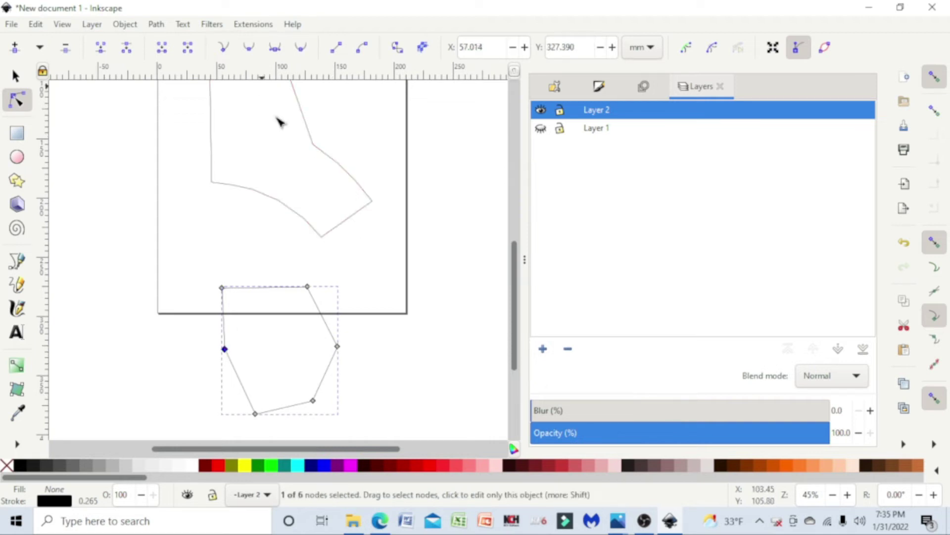
click(309, 288)
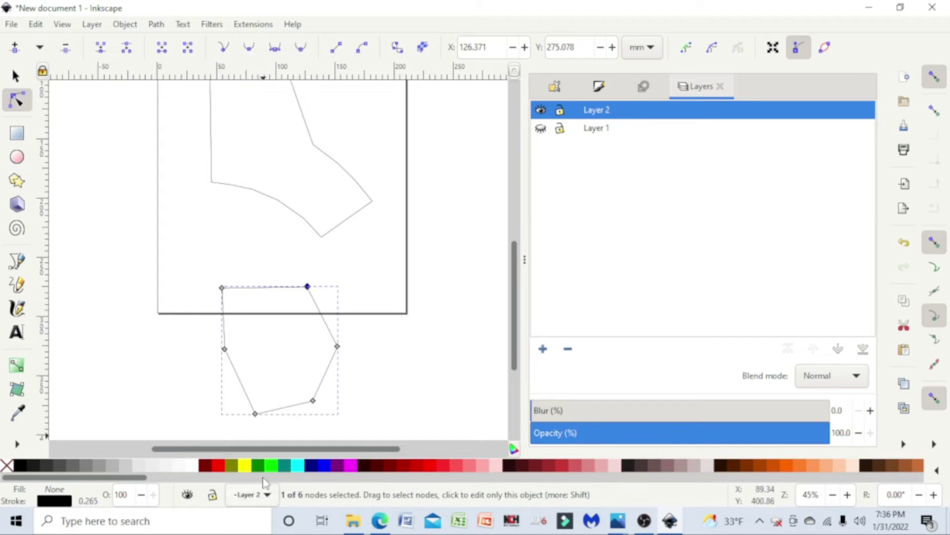
Make the practice shape's two lowest nodes and its right-side node smooth, and check the rounded outline without node markers
click(257, 414)
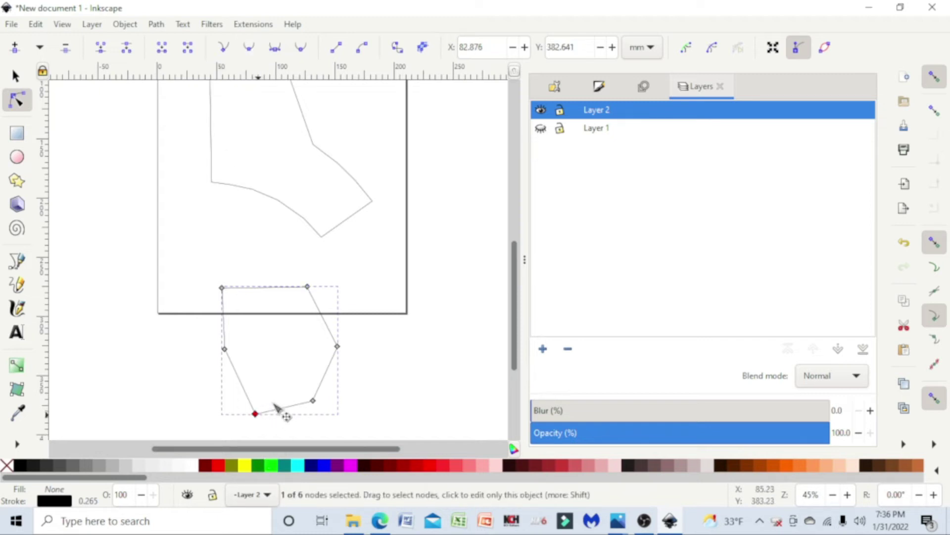
click(249, 48)
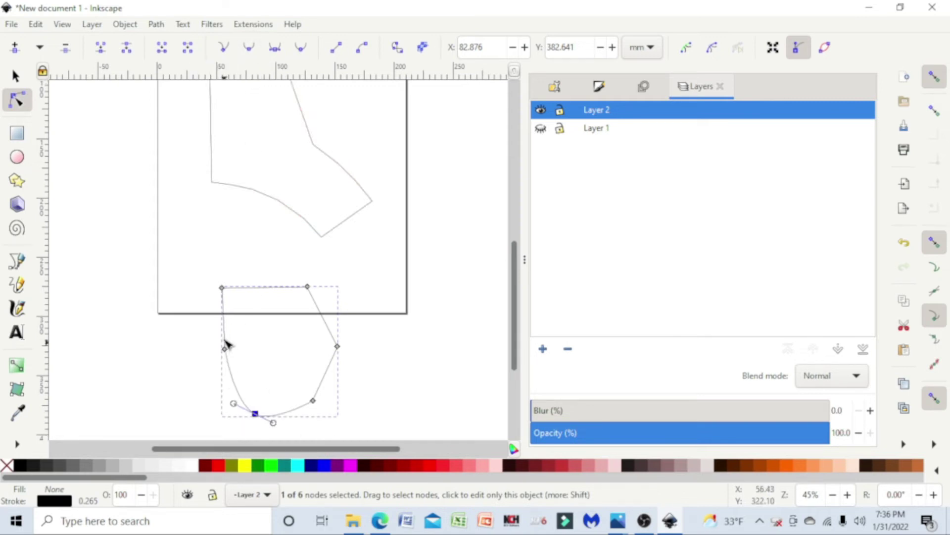
click(314, 401)
click(247, 48)
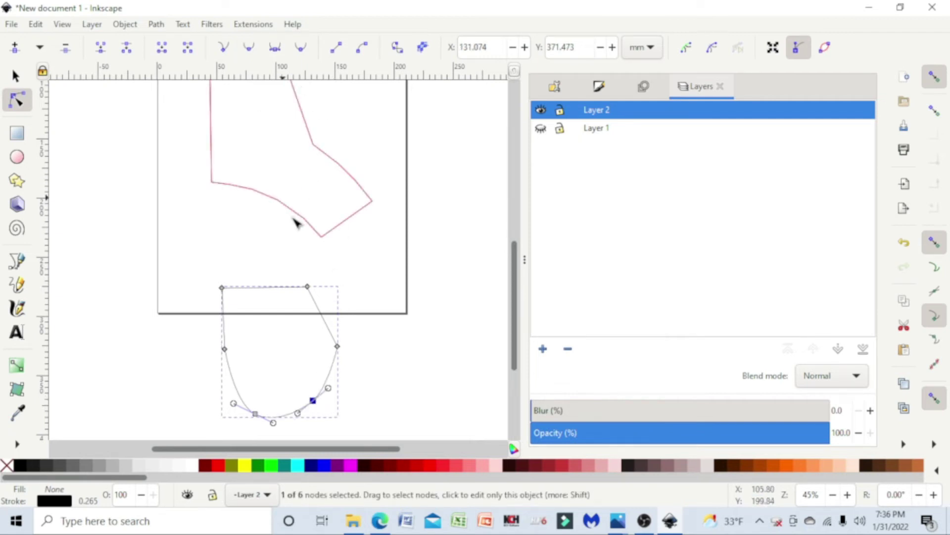
click(339, 347)
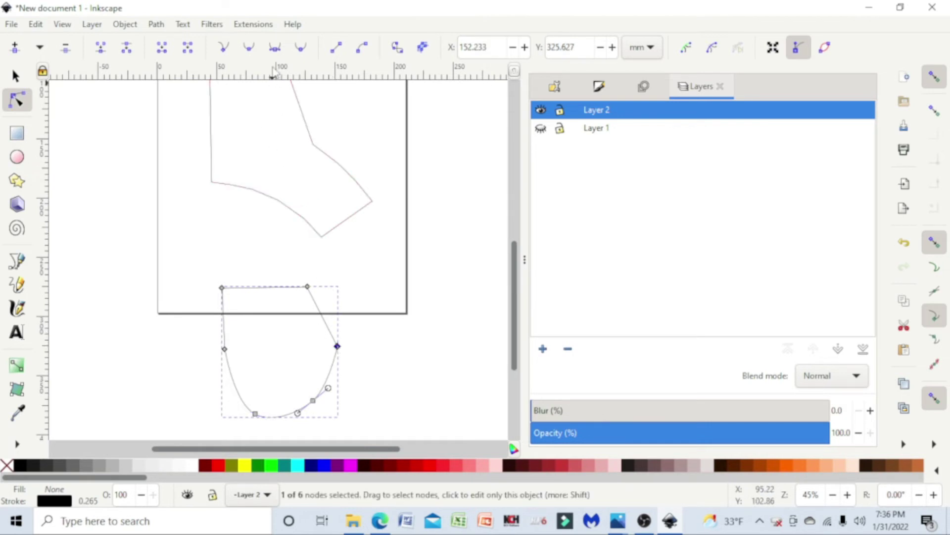
click(249, 50)
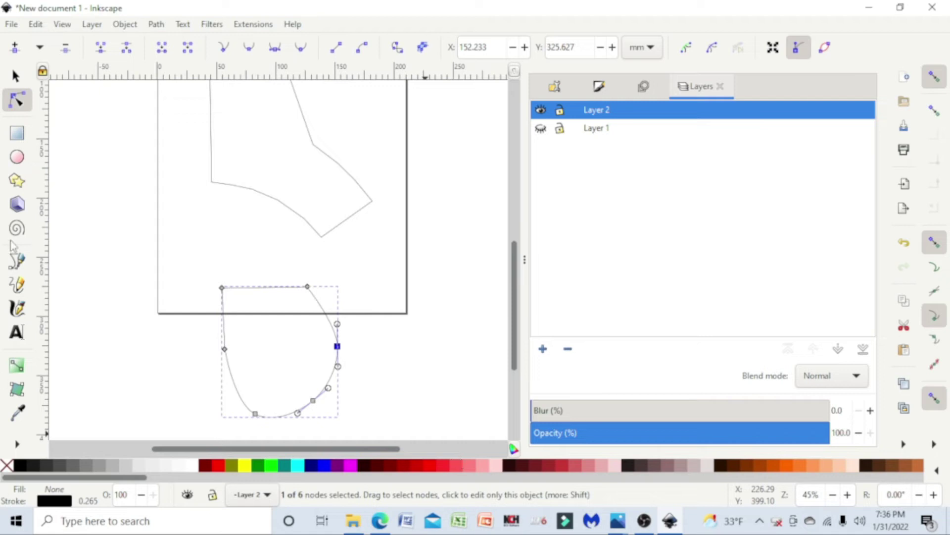
click(15, 76)
click(109, 388)
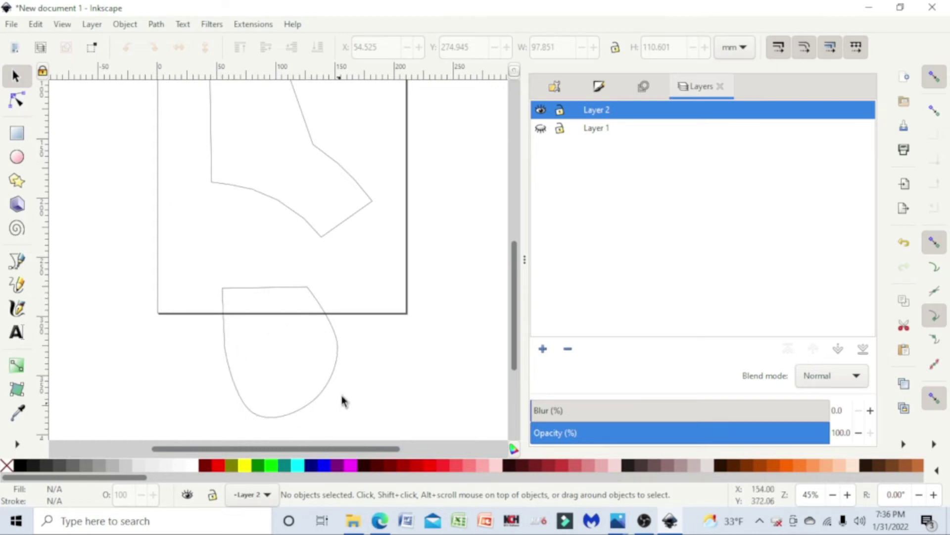
click(321, 393)
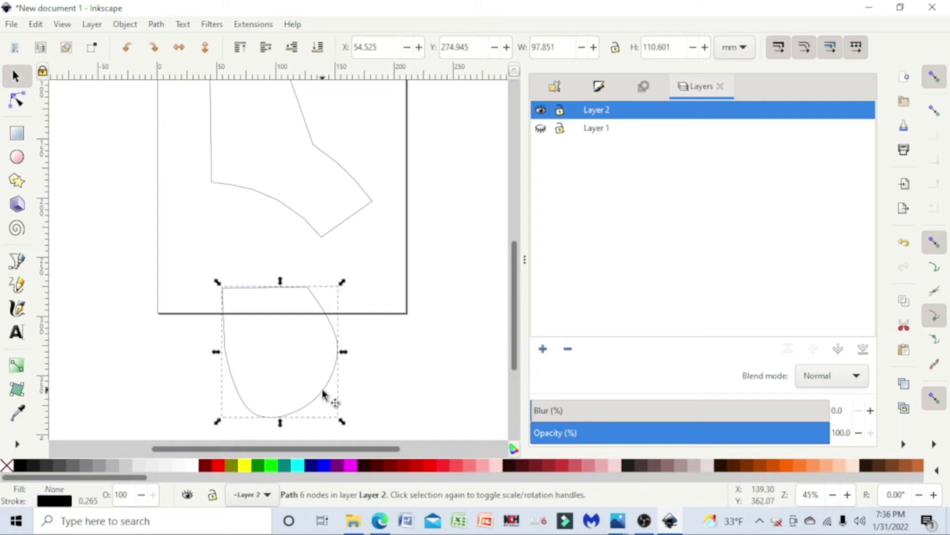
click(300, 412)
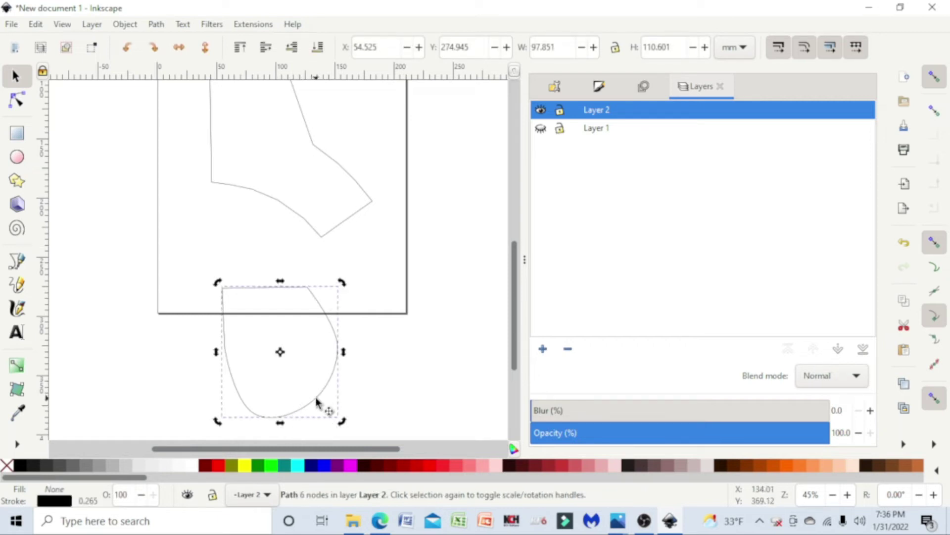
Move the practice shape's lower-right node to about X 128 mm, Y 371 mm and swing its handle to reshape the curve
click(17, 99)
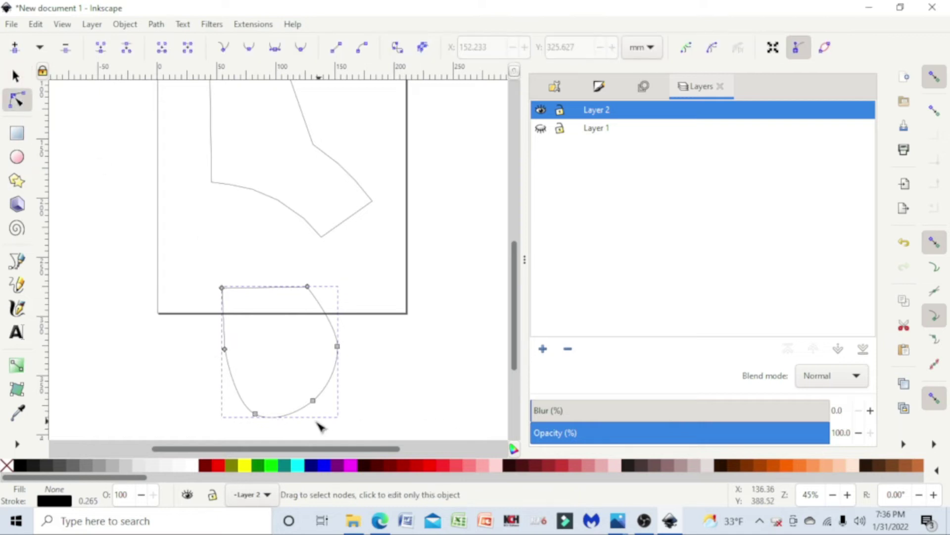
mouse_move(314, 402)
mouse_down()
mouse_move(331, 422)
mouse_move(299, 386)
mouse_move(316, 407)
mouse_move(335, 391)
mouse_move(329, 407)
mouse_up()
mouse_move(330, 395)
mouse_down()
mouse_move(314, 377)
mouse_move(332, 407)
mouse_up()
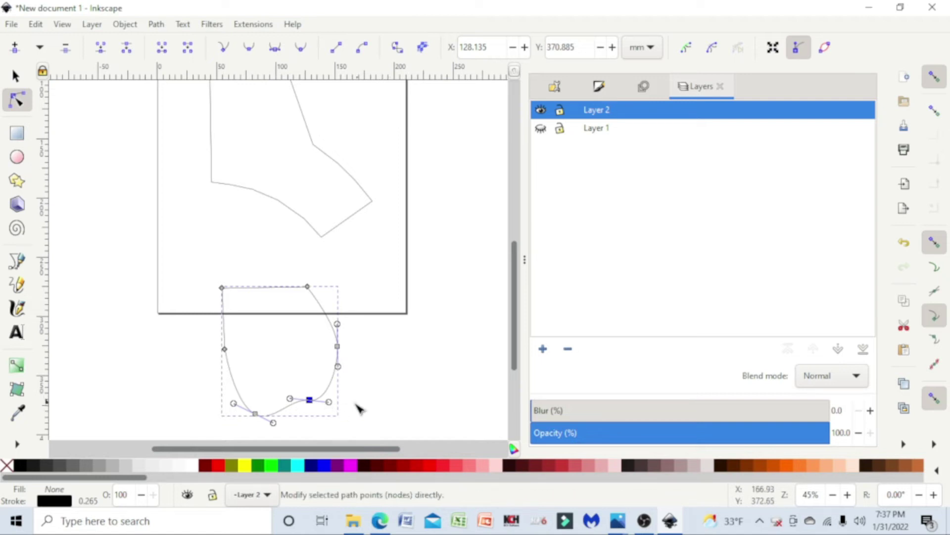
drag(329, 401, 331, 388)
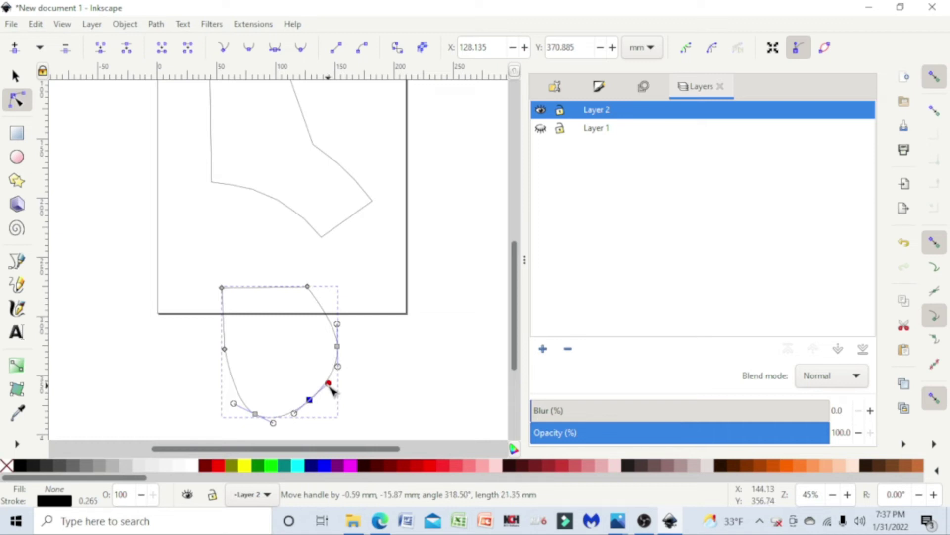
drag(331, 391, 331, 390)
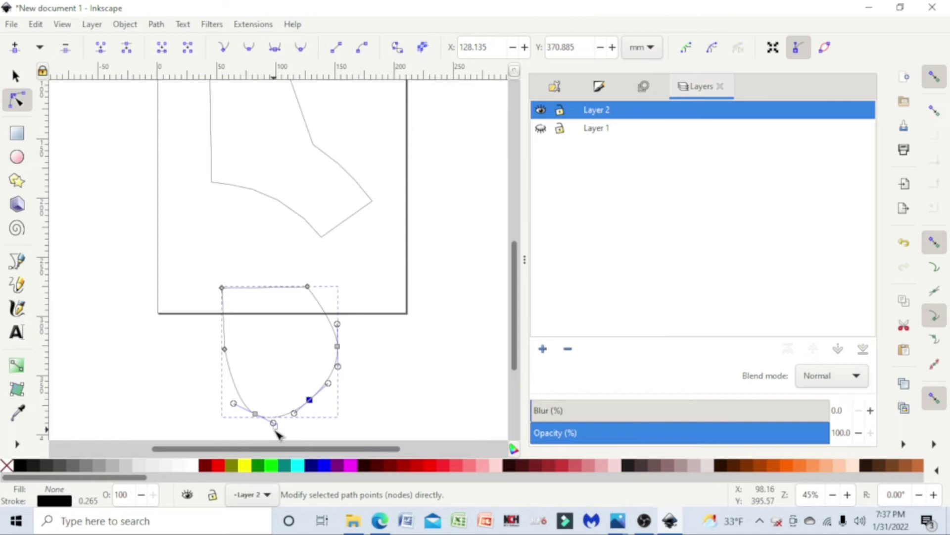
Move the practice shape's lowest node to about X 87 mm, Y 384 mm and adjust its handle to tighten the bottom curve
click(278, 430)
click(259, 415)
mouse_move(278, 425)
mouse_down()
mouse_move(274, 435)
mouse_move(281, 431)
mouse_up()
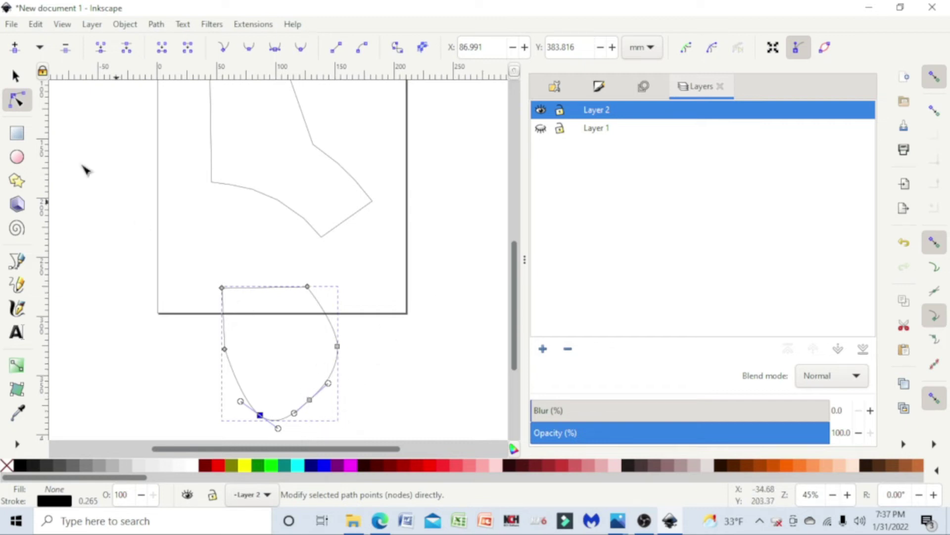
Delete the practice shape below the traced outline
click(14, 78)
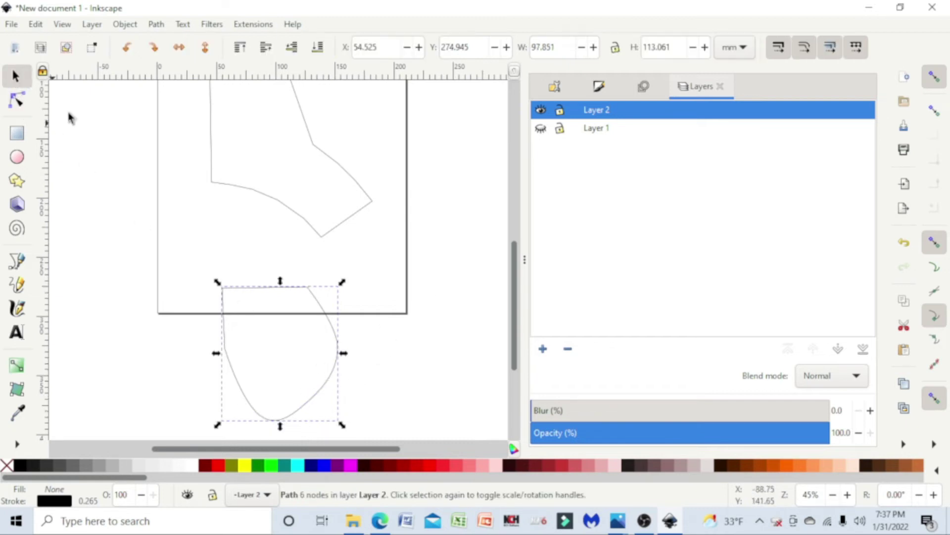
click(332, 377)
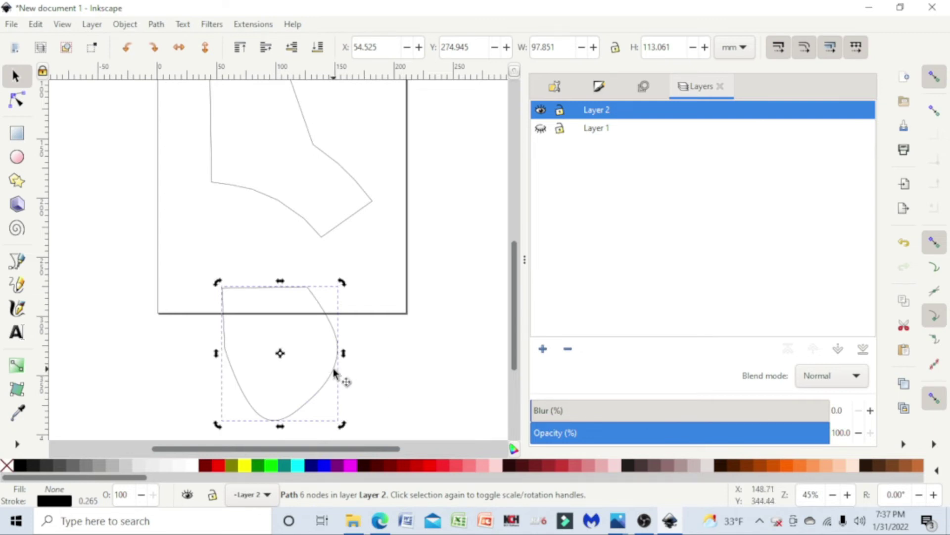
key(Delete)
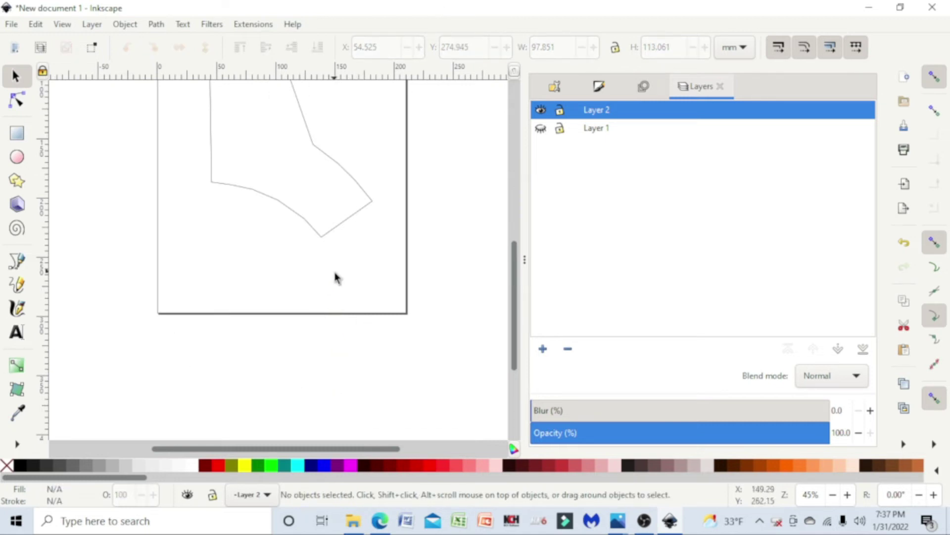
Open the traced outline for node editing at 118% zoom and make its upper-left node a corner
scroll(335, 279, up, 5)
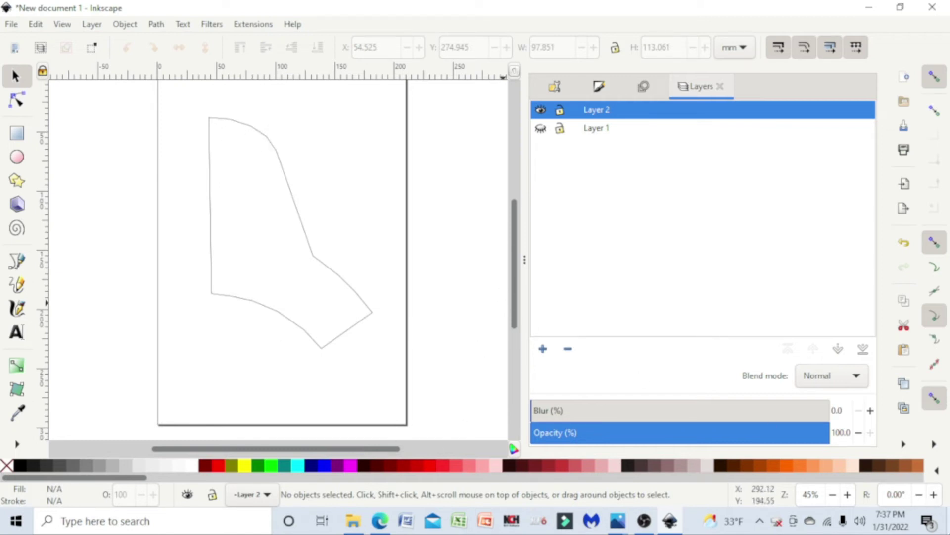
click(847, 494)
click(848, 495)
click(848, 495)
click(848, 495)
click(848, 495)
click(848, 495)
click(848, 495)
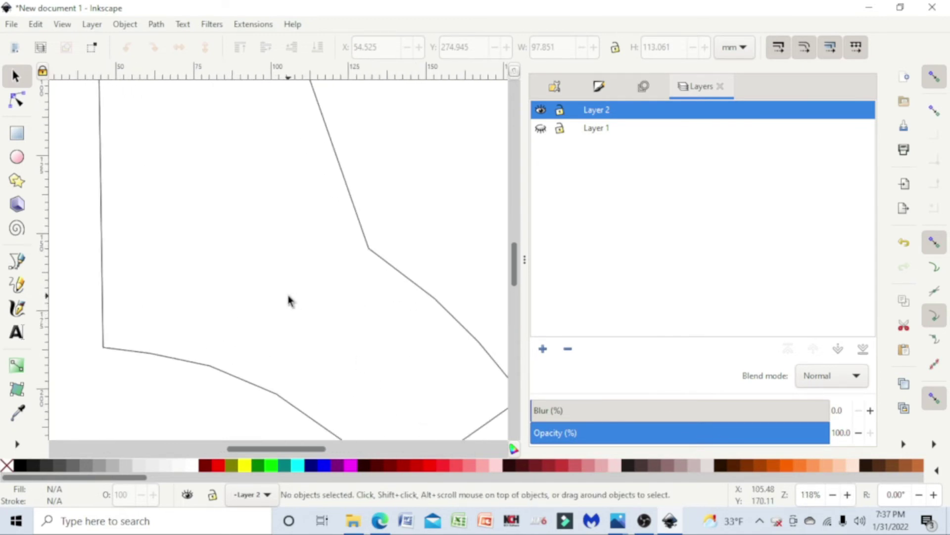
scroll(292, 300, up, 5)
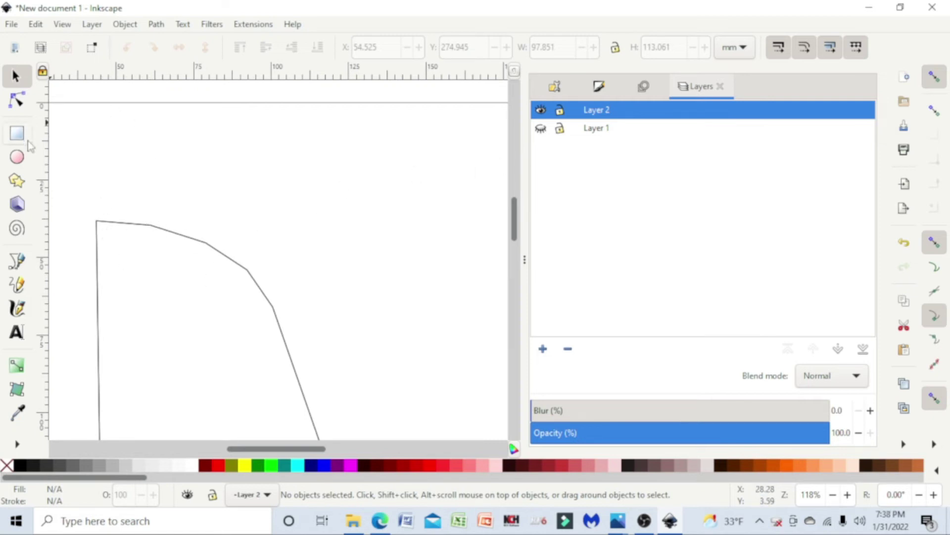
click(17, 99)
click(172, 232)
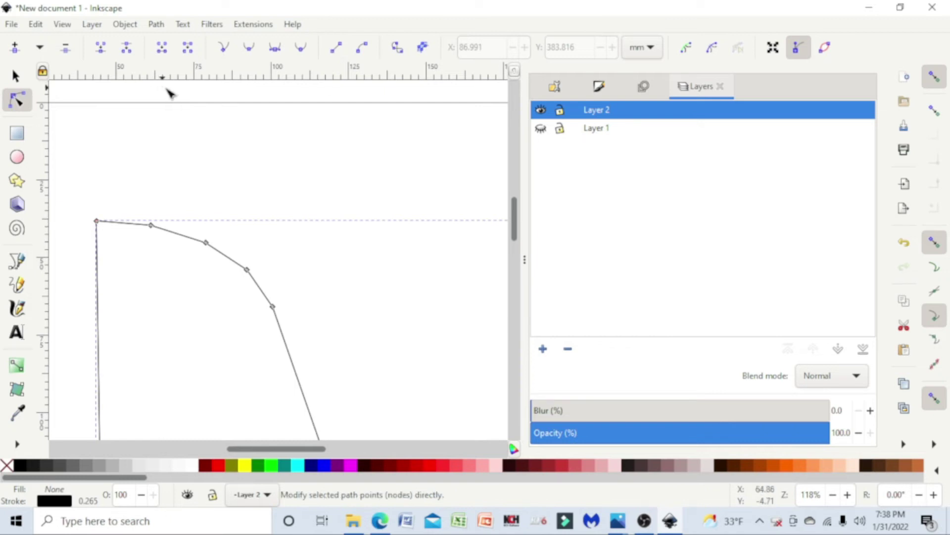
click(97, 221)
Make the traced outline's lower-left node and its lowest tip node corner nodes
scroll(200, 322, down, 5)
scroll(203, 322, down, 8)
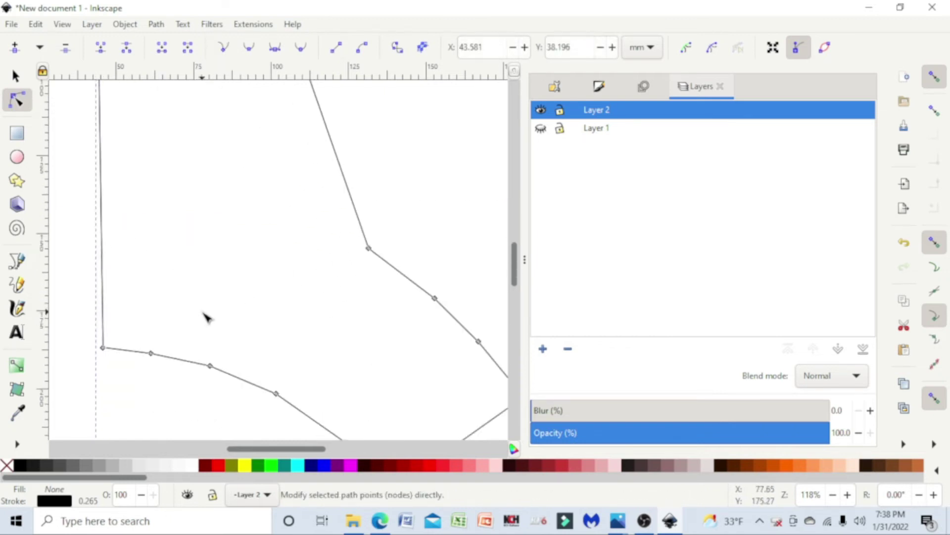
click(104, 292)
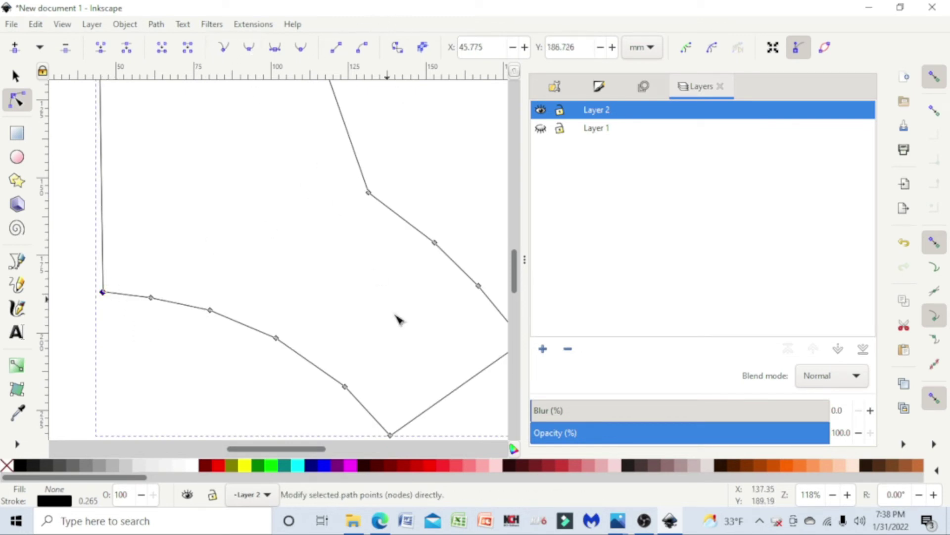
click(390, 435)
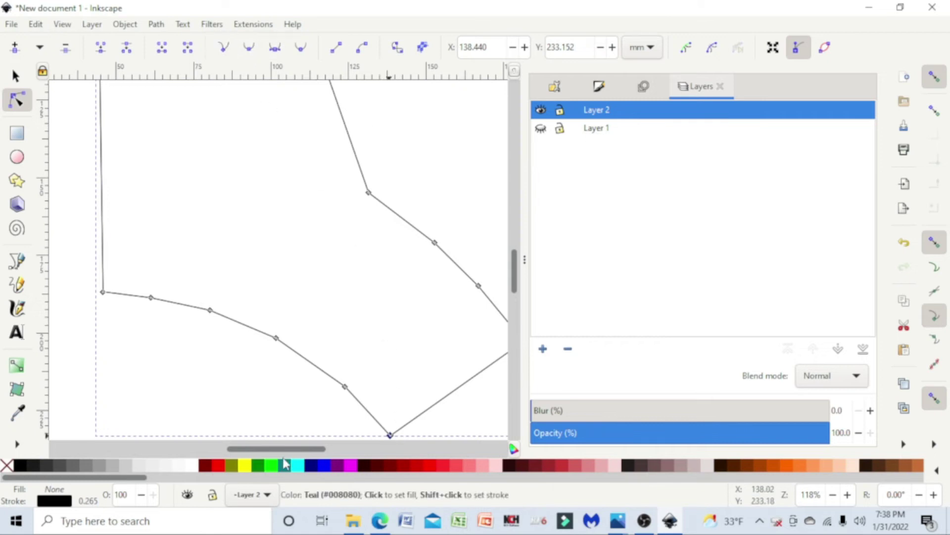
Make the traced outline's rightmost tip node and both end nodes of the long slanted edge corner nodes
drag(300, 450, 323, 450)
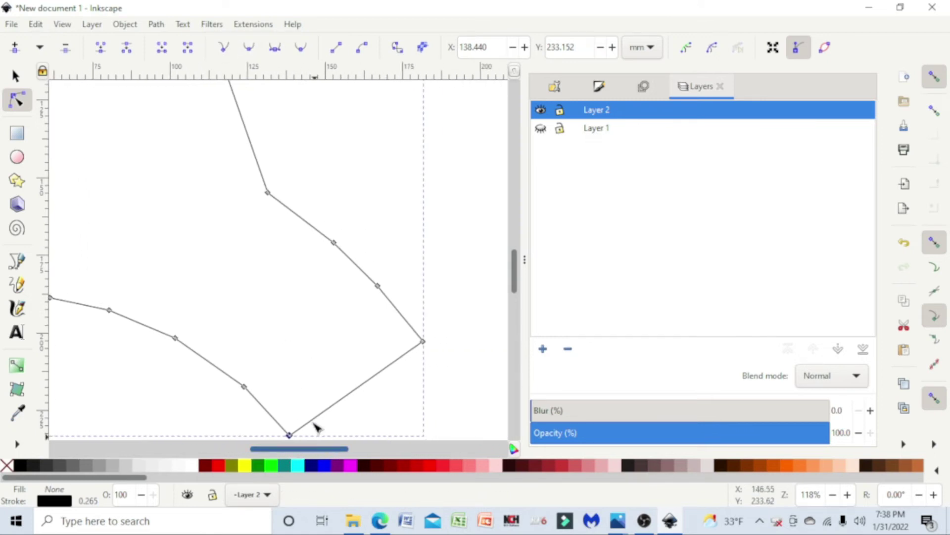
click(423, 342)
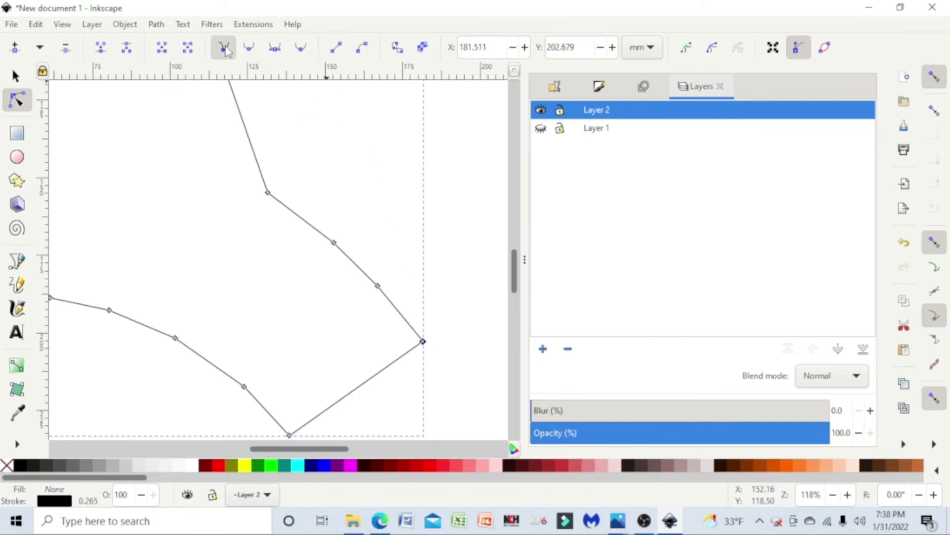
click(268, 193)
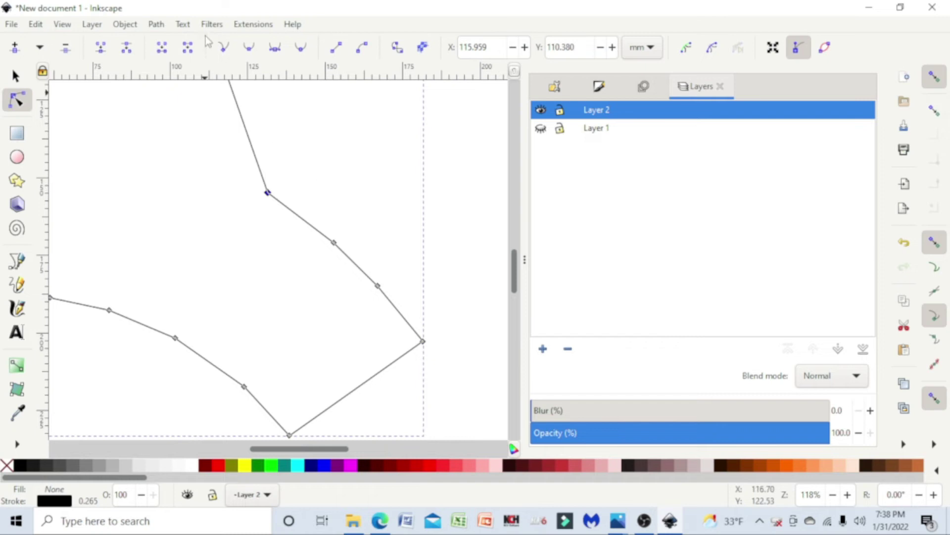
scroll(240, 153, up, 6)
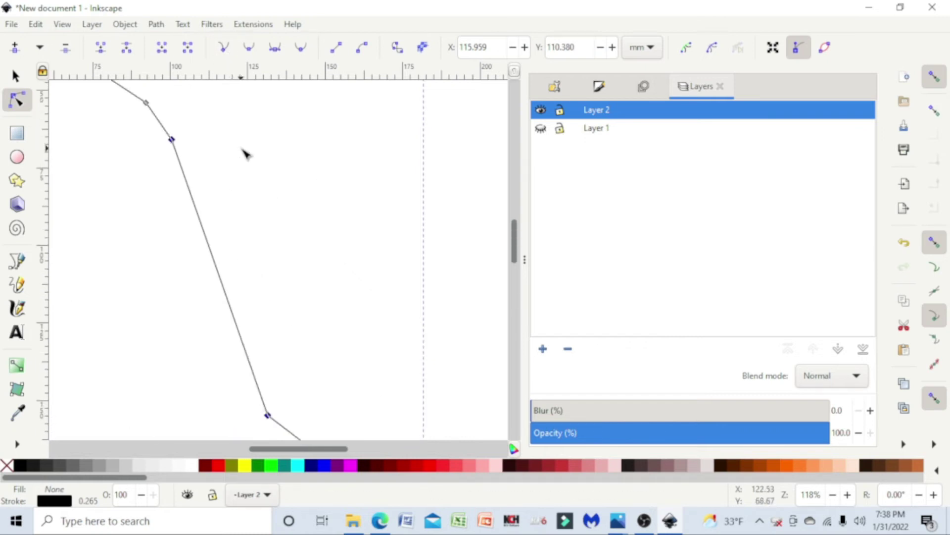
click(172, 252)
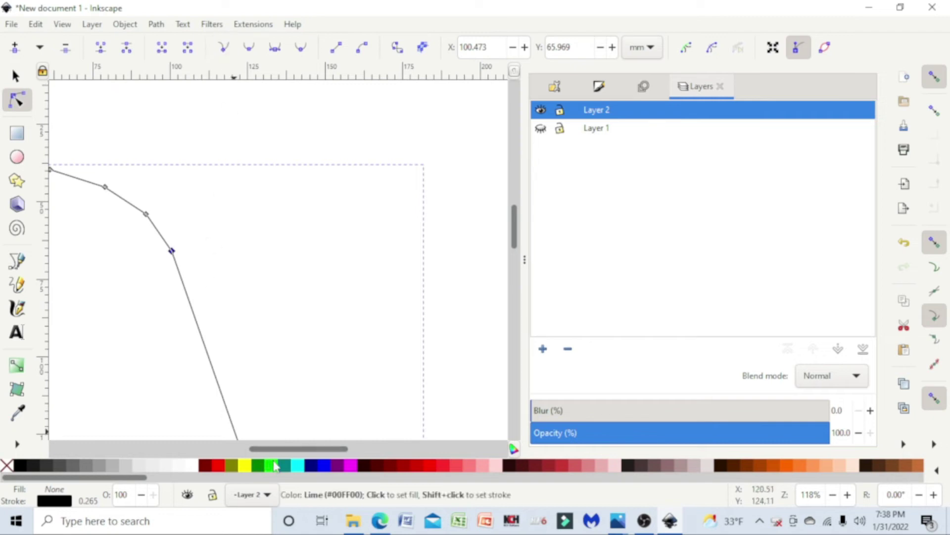
scroll(274, 449, left, 6)
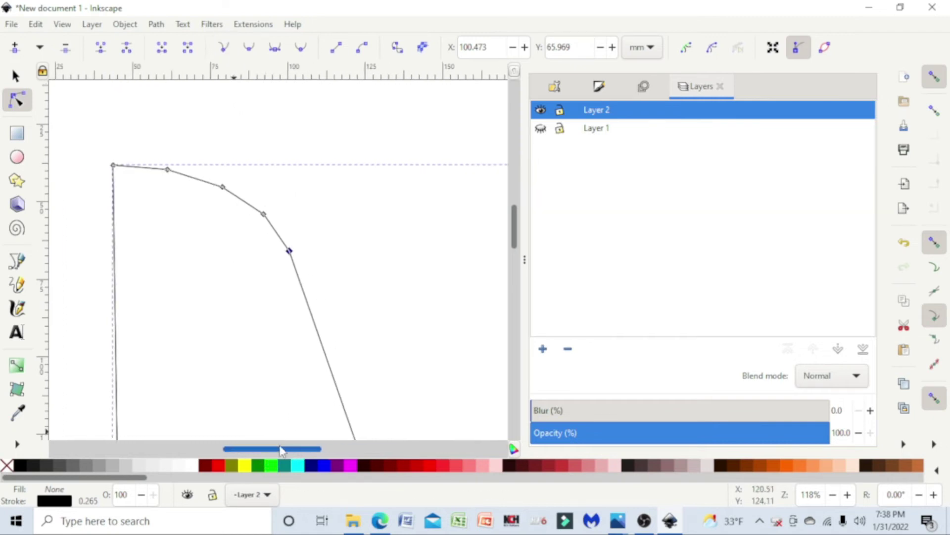
Make the three intermediate nodes along the traced outline's upper curve smooth nodes
drag(279, 449, 281, 449)
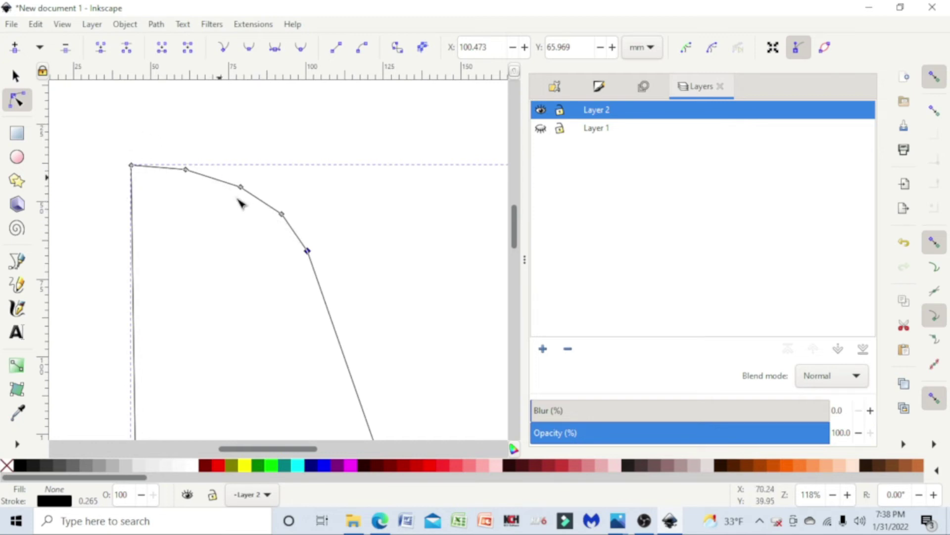
click(186, 171)
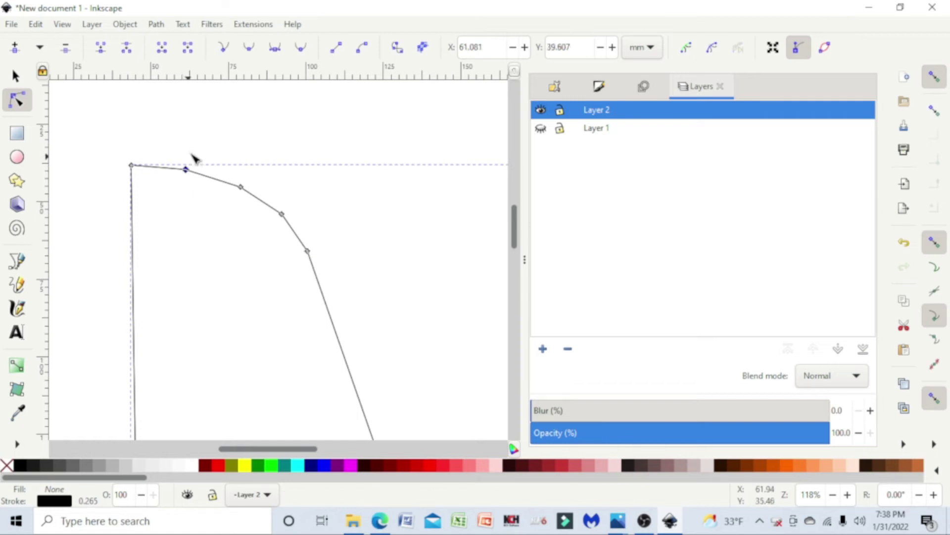
click(251, 54)
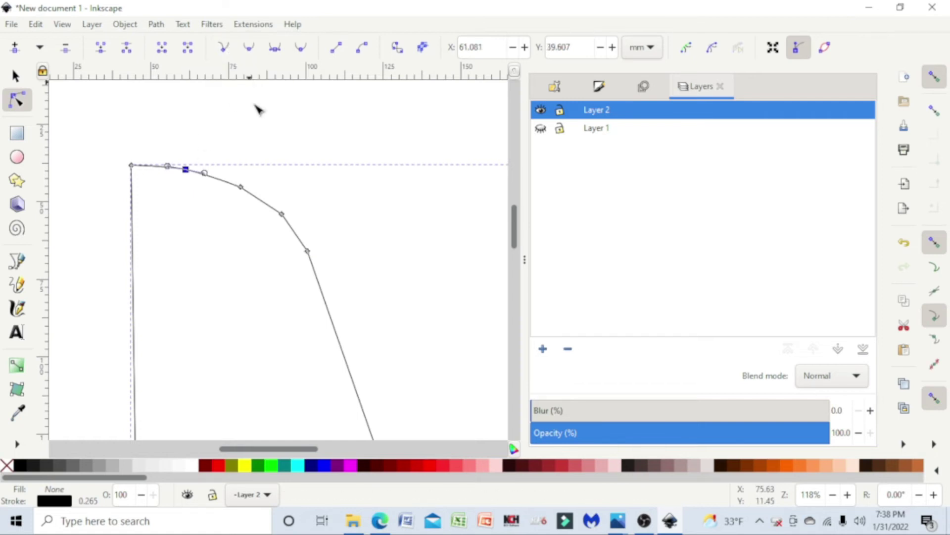
click(241, 187)
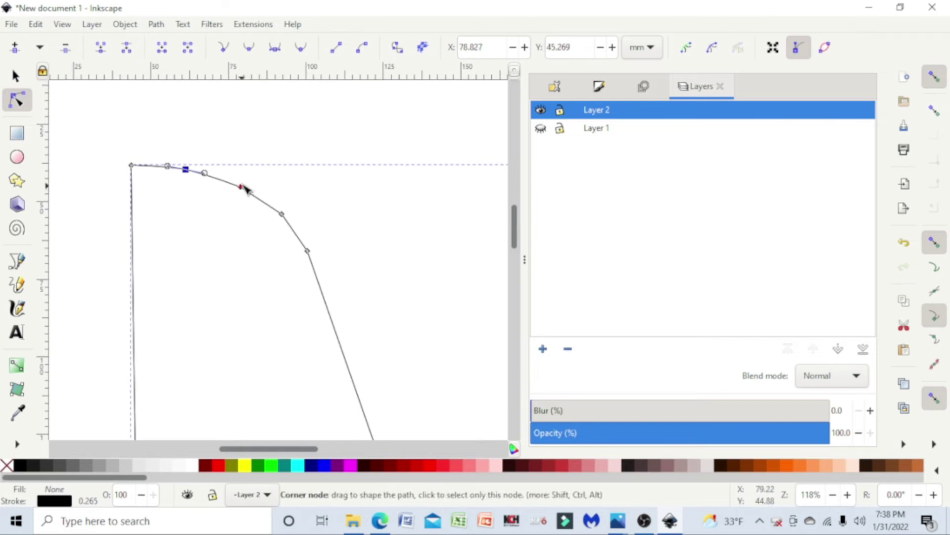
click(251, 55)
click(282, 213)
click(250, 53)
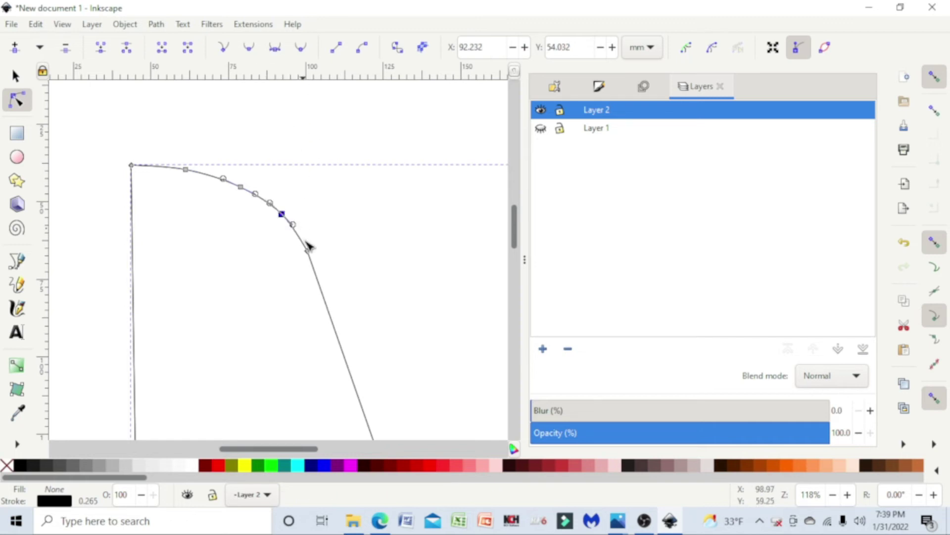
click(361, 140)
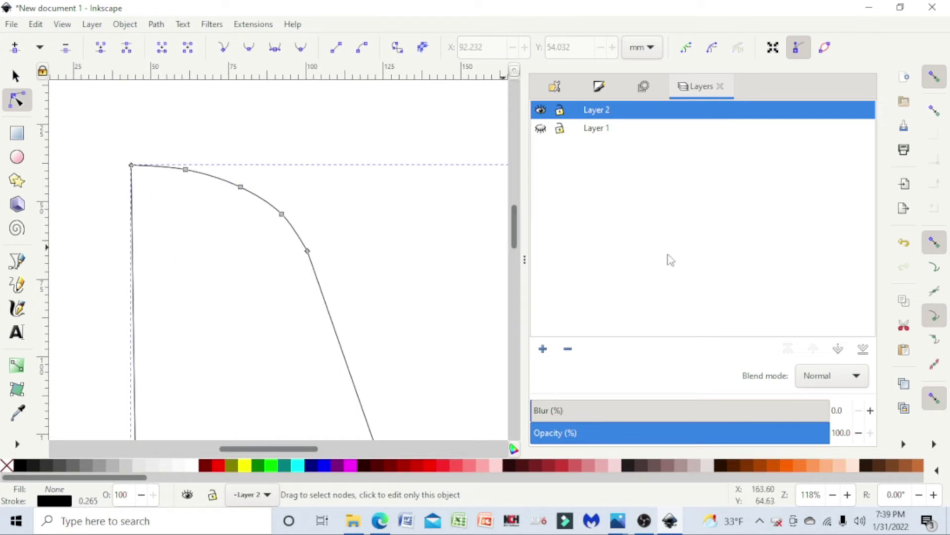
Compare the smoothed upper curve with the scan on Layer 1 and examine the remaining nodes along the trace's lower edges
click(541, 129)
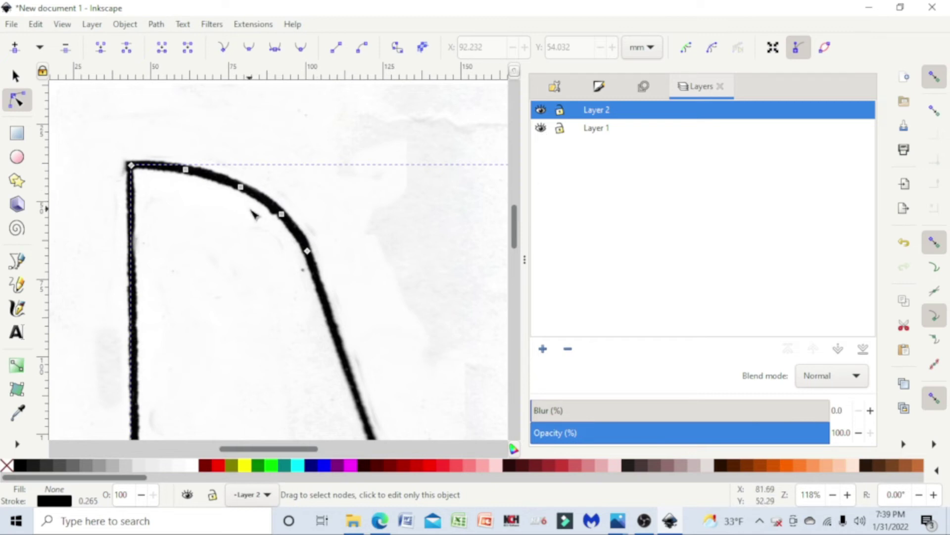
click(541, 129)
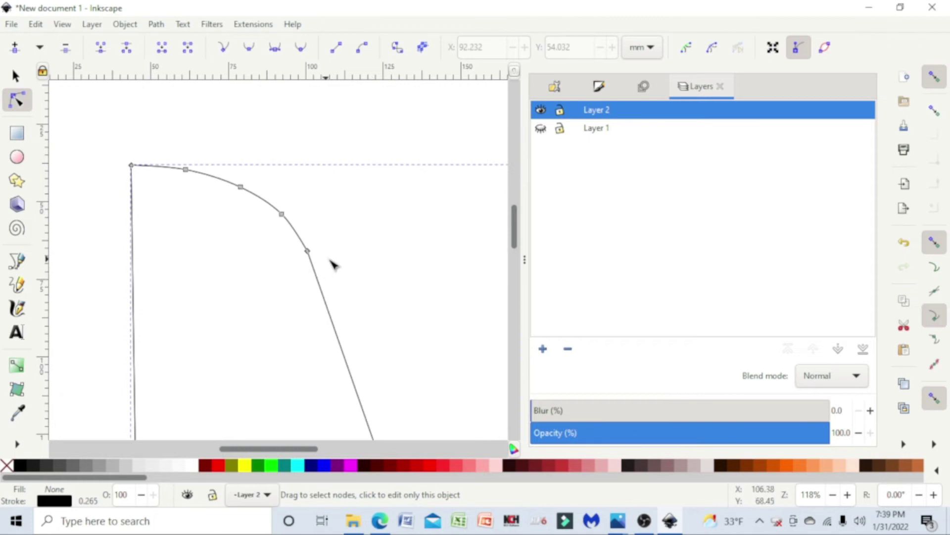
scroll(331, 267, down, 15)
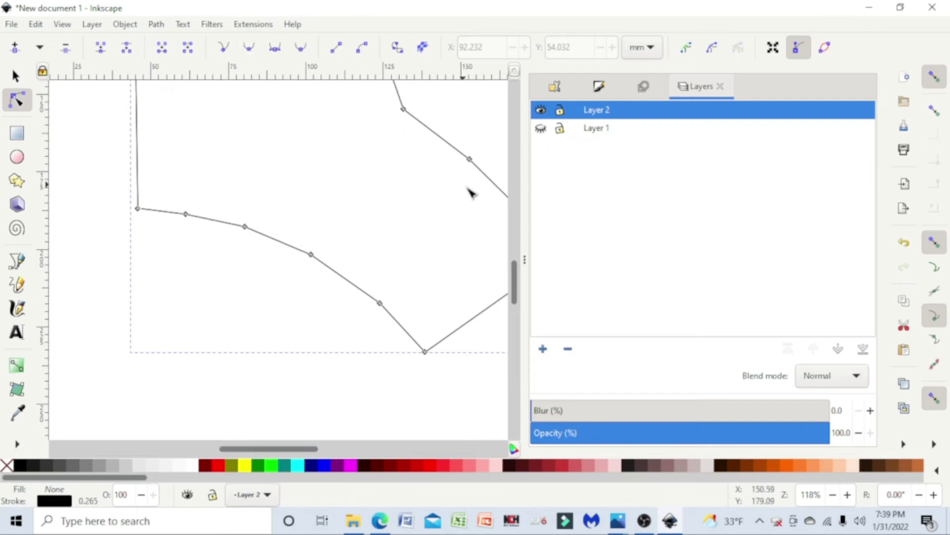
scroll(356, 245, down, 3)
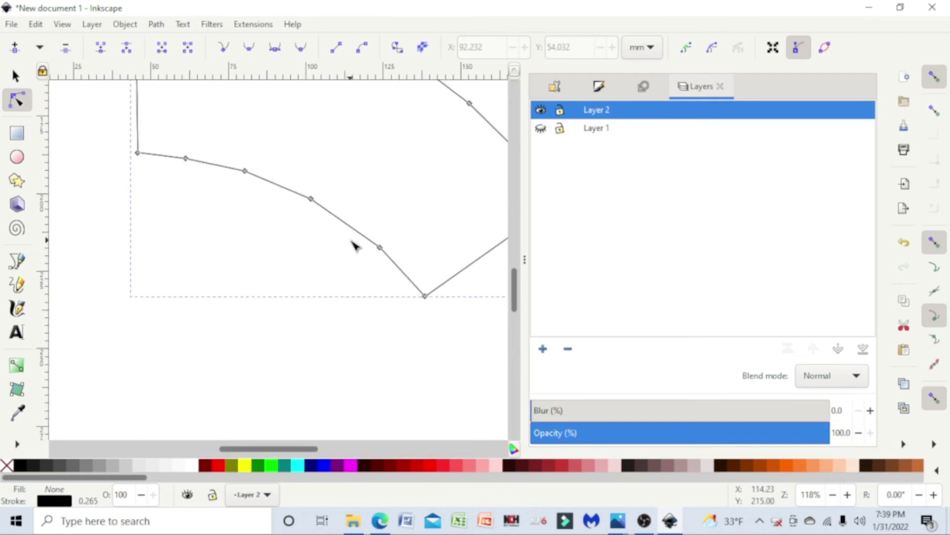
scroll(355, 252, up, 10)
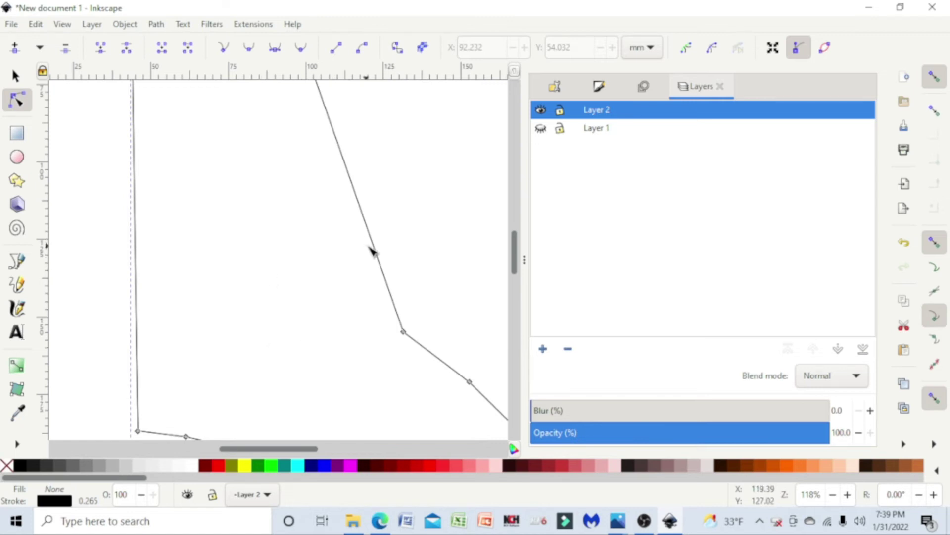
Give the whole traced outline a flat green fill with RGBA 00f700ff
click(137, 194)
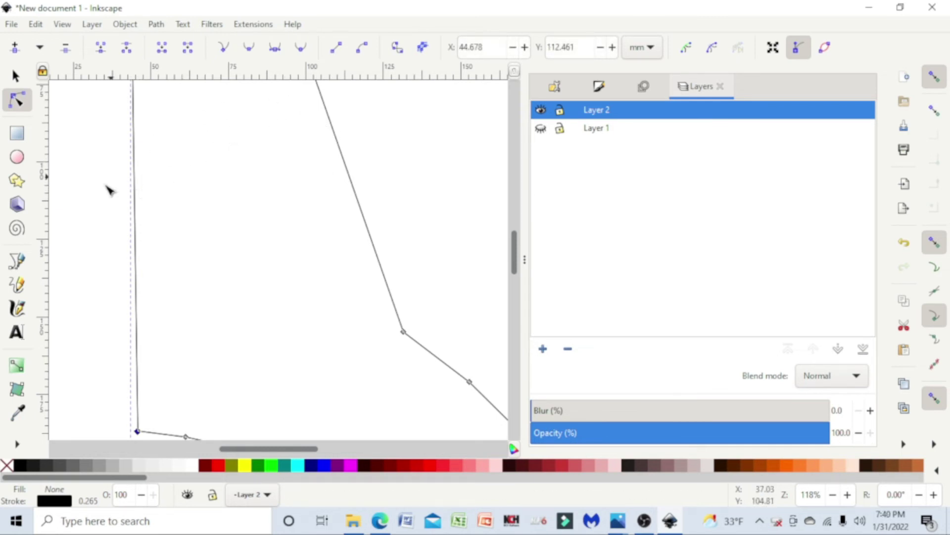
click(16, 78)
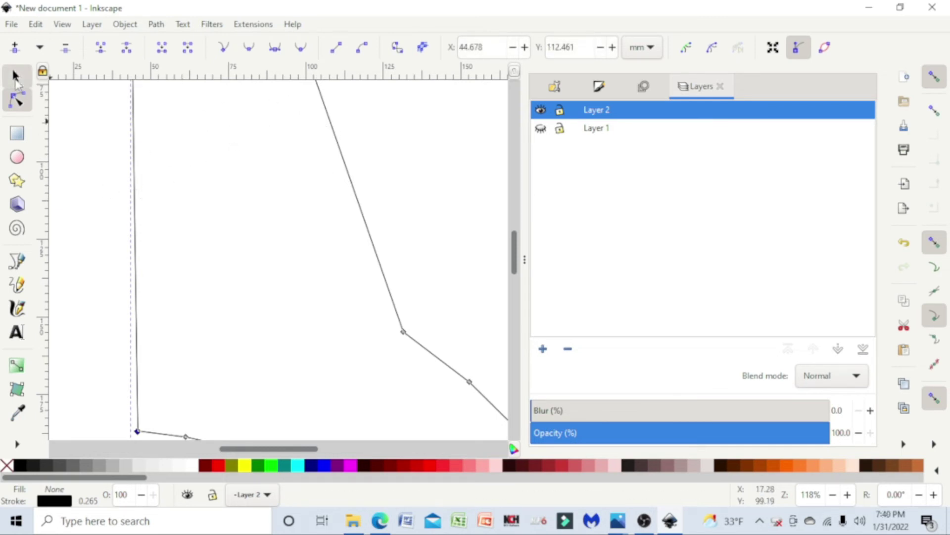
click(134, 184)
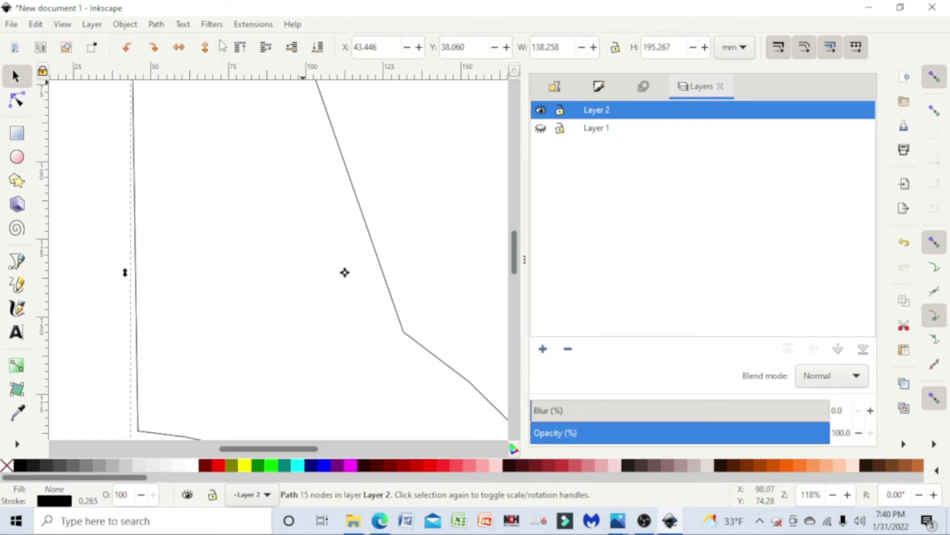
click(125, 25)
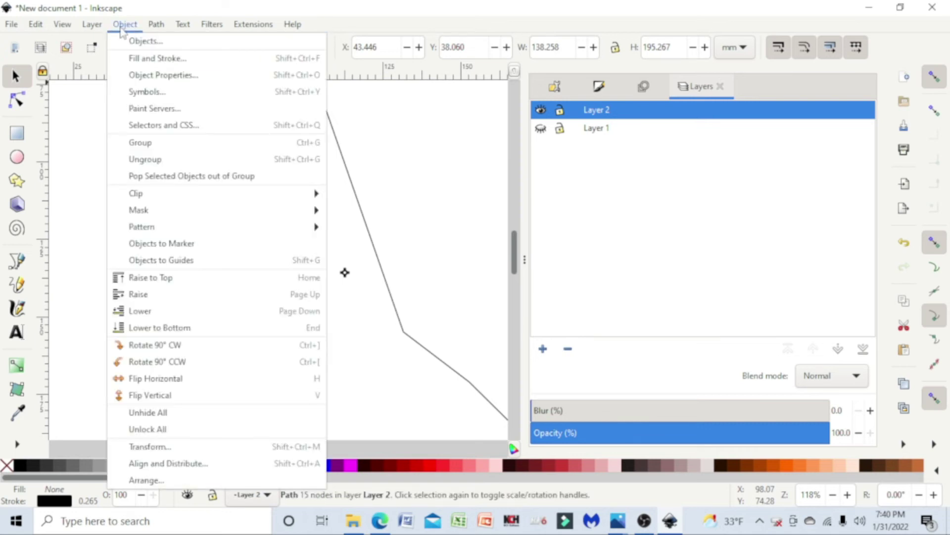
click(153, 60)
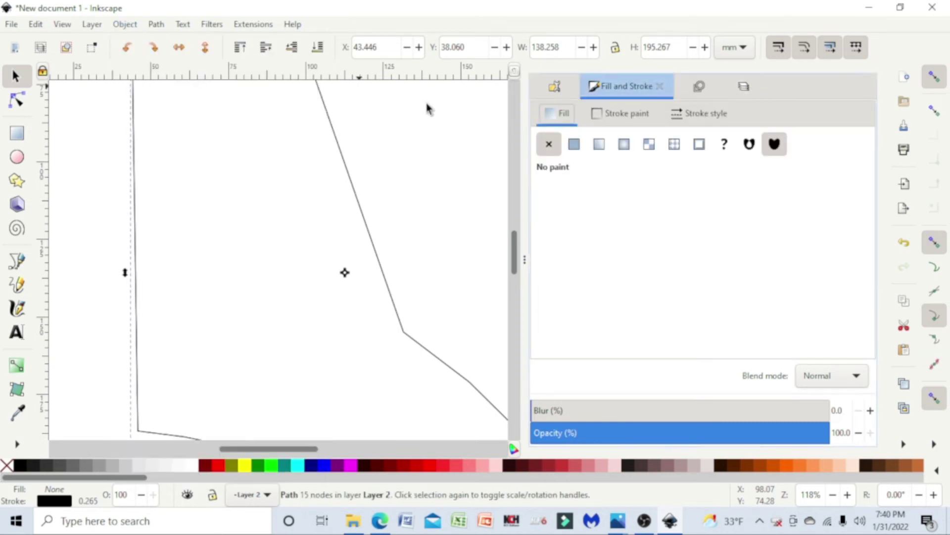
click(574, 144)
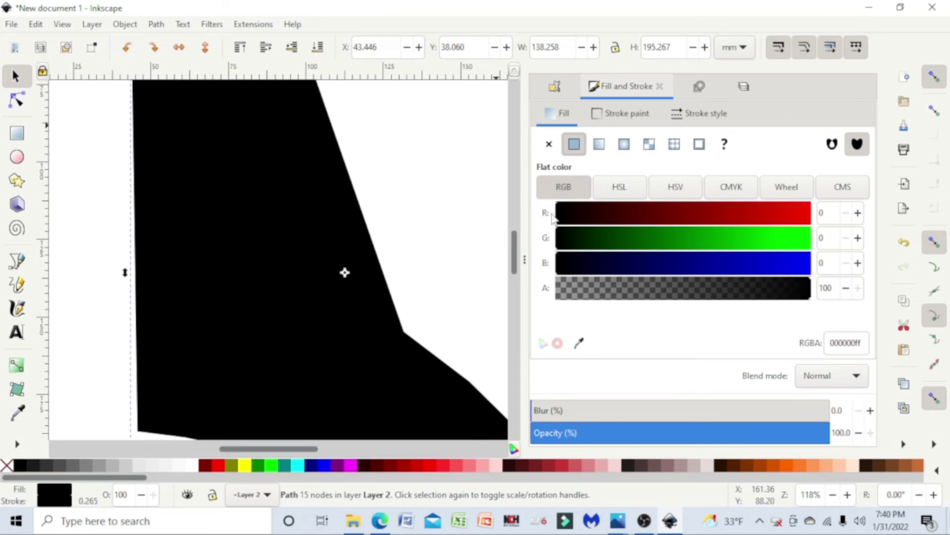
click(805, 245)
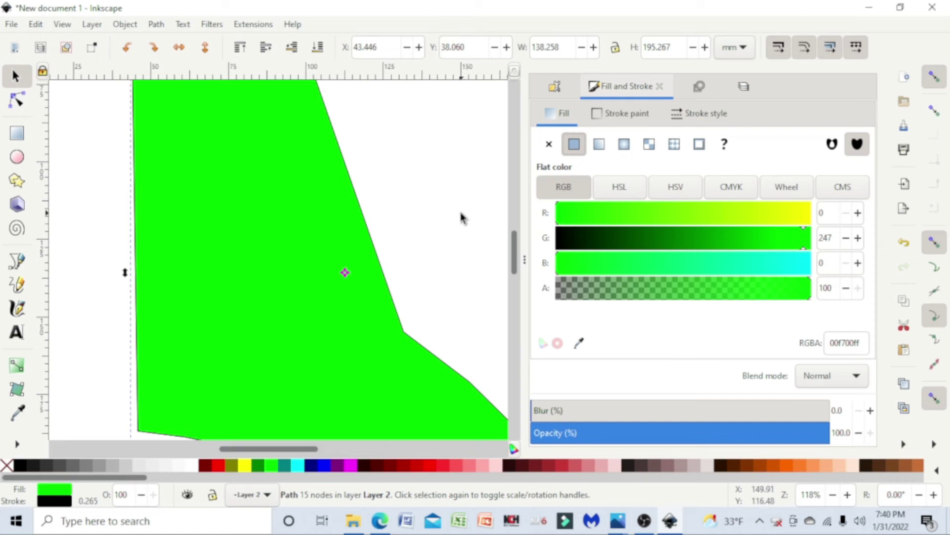
click(834, 496)
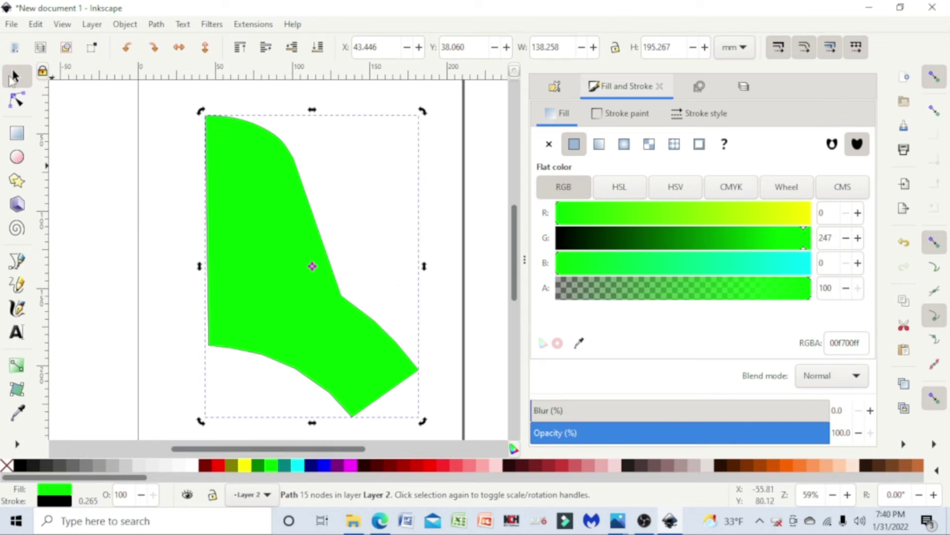
click(166, 200)
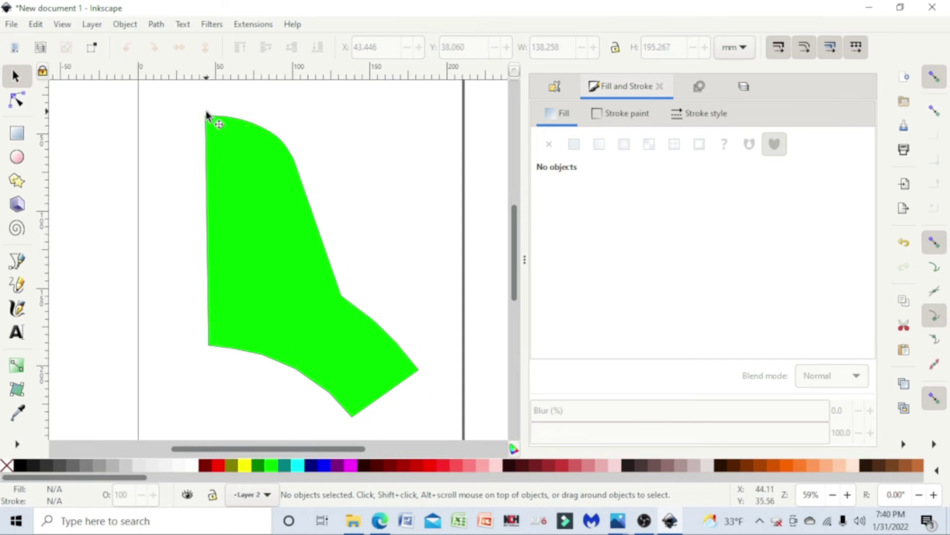
Start saving the drawing under a new name as an Inkscape SVG on the Desktop, beginning the file name with "pa"
click(11, 24)
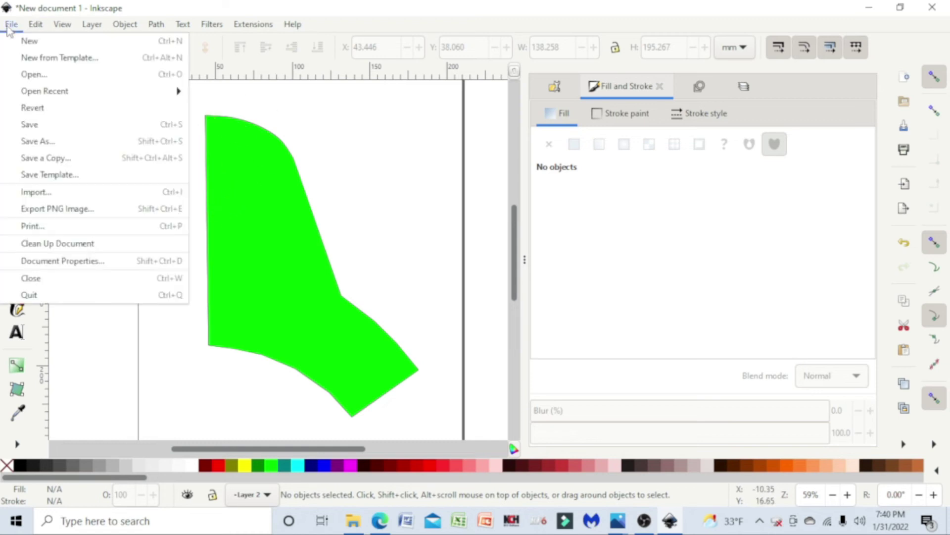
click(46, 142)
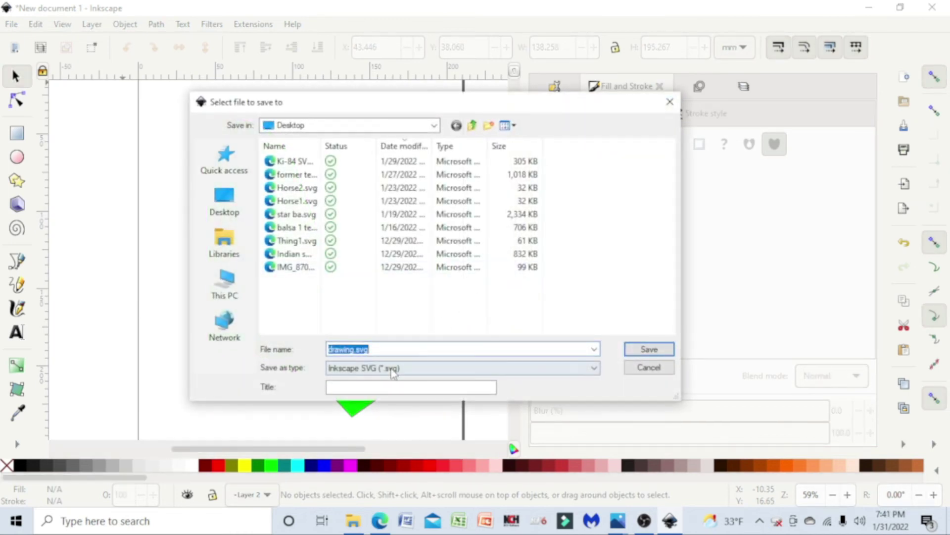
click(389, 350)
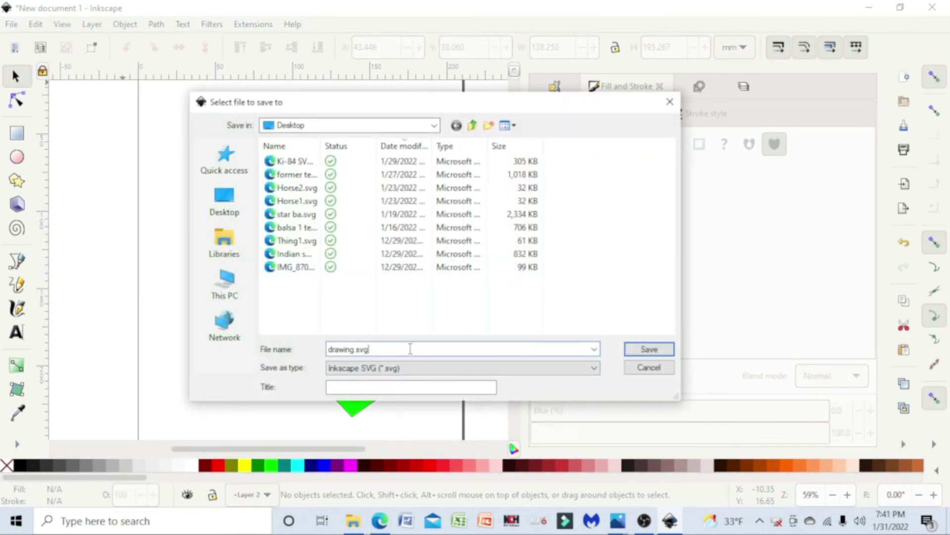
drag(411, 349, 274, 339)
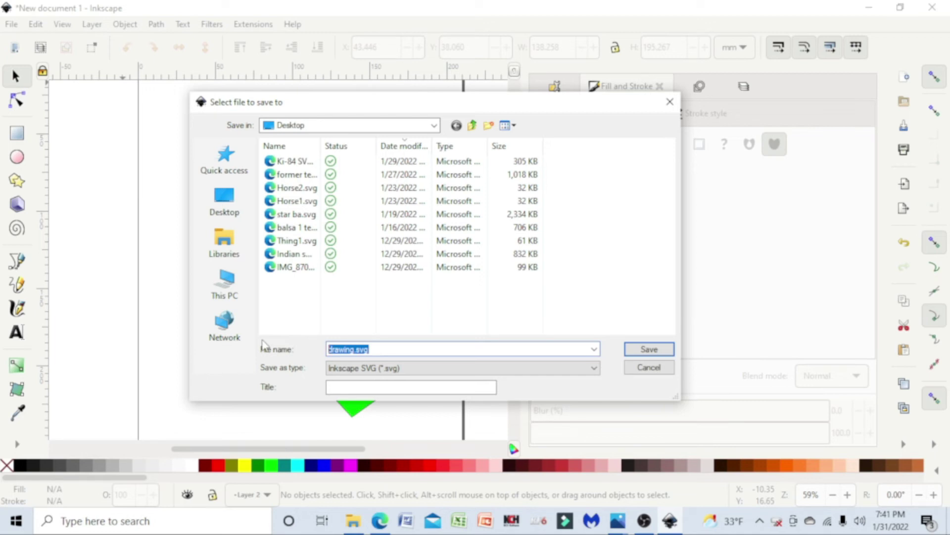
text(pa)
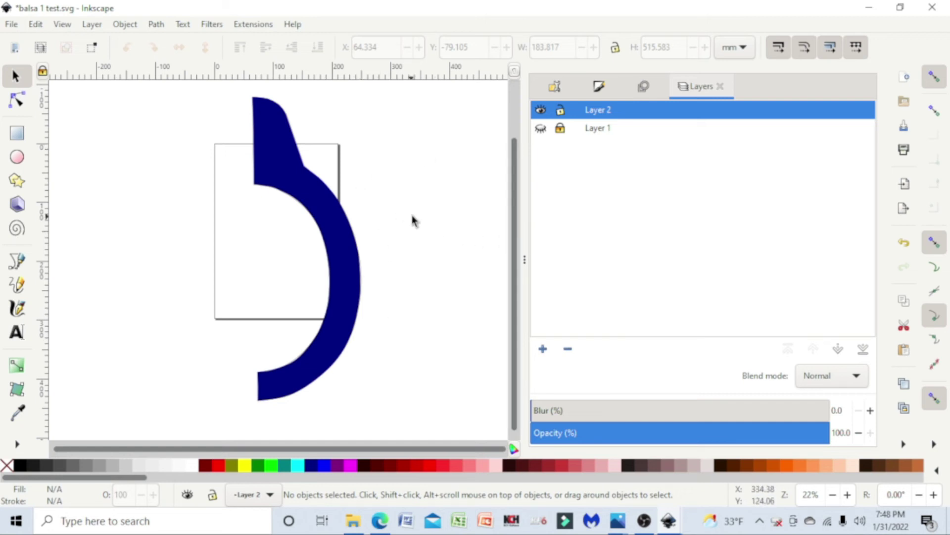
Compare the scan on Layer 1 with the blue trace on Layer 2 in balsa 1 test.svg by switching each layer's visibility
click(541, 129)
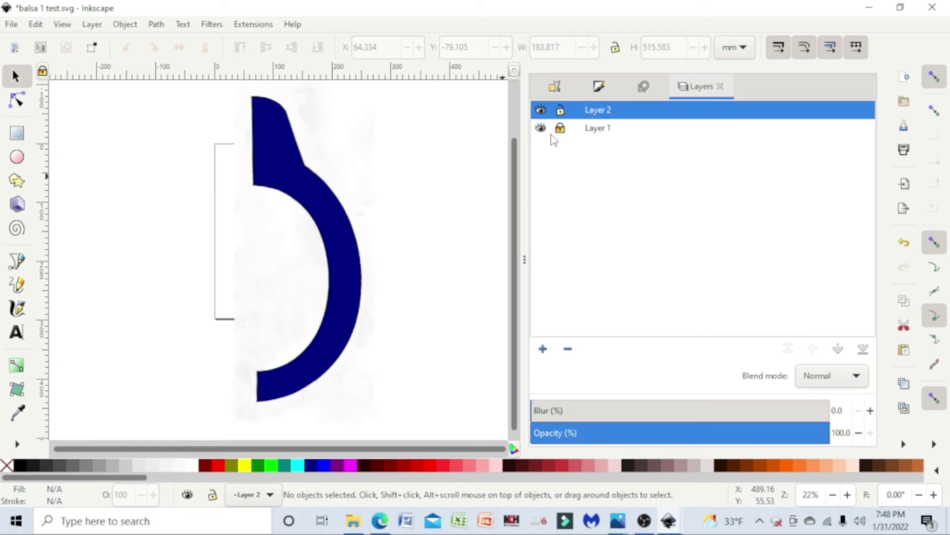
click(542, 111)
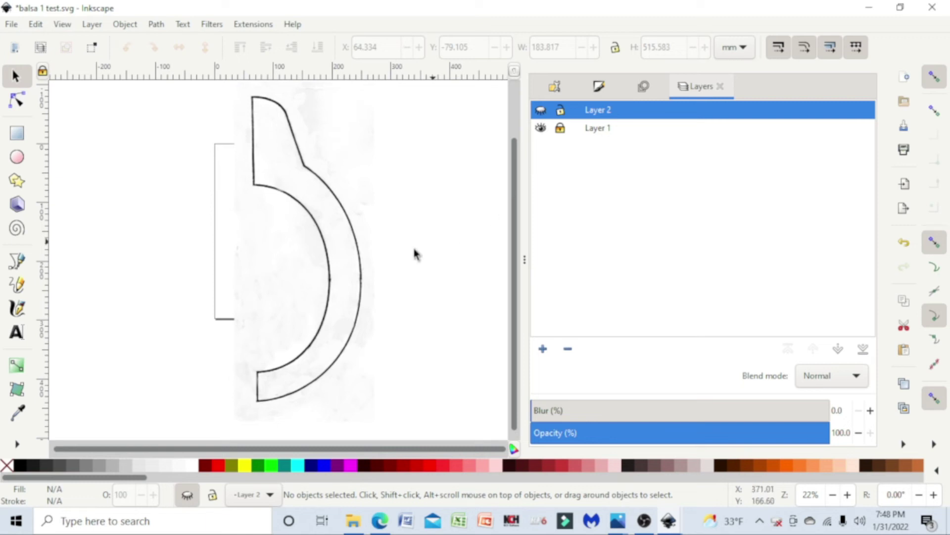
click(541, 129)
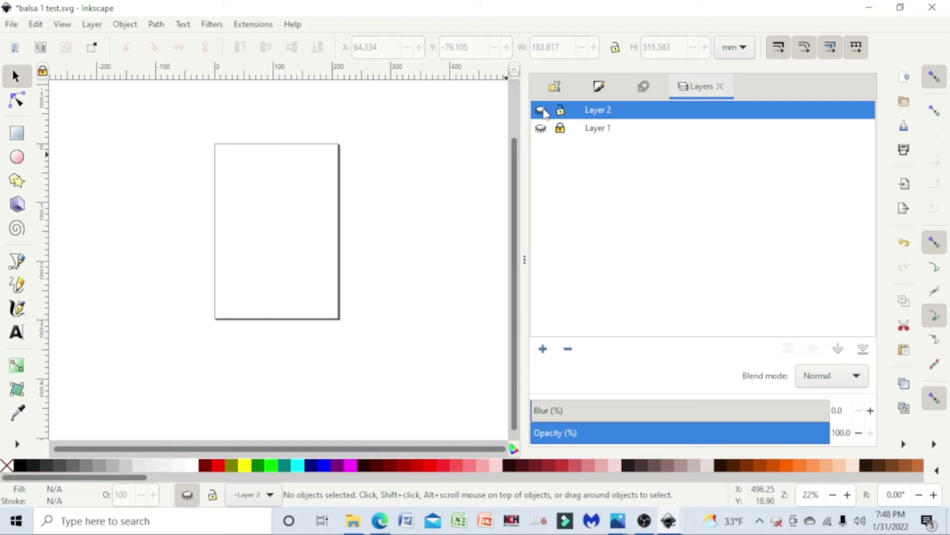
click(542, 110)
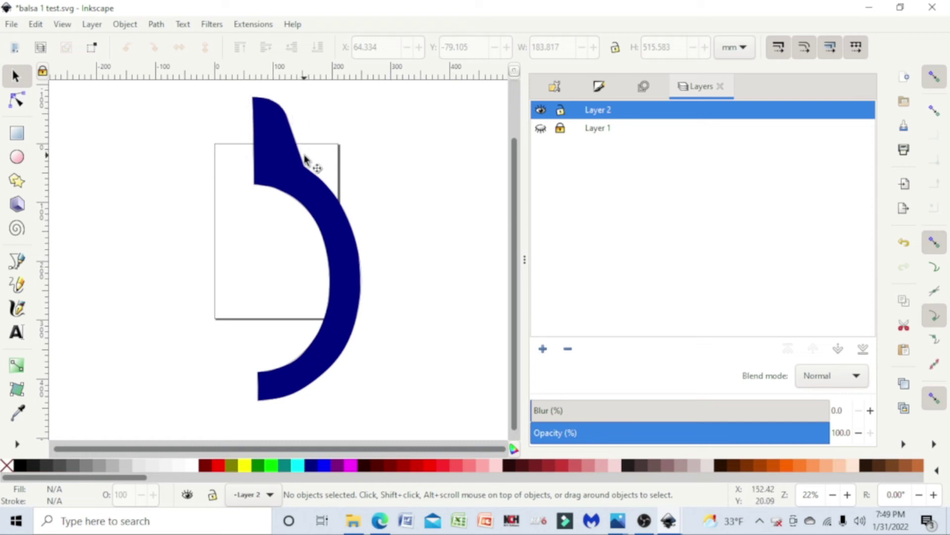
Examine the node placement around the finished blue part in node editing, leaving the part deselected
click(16, 99)
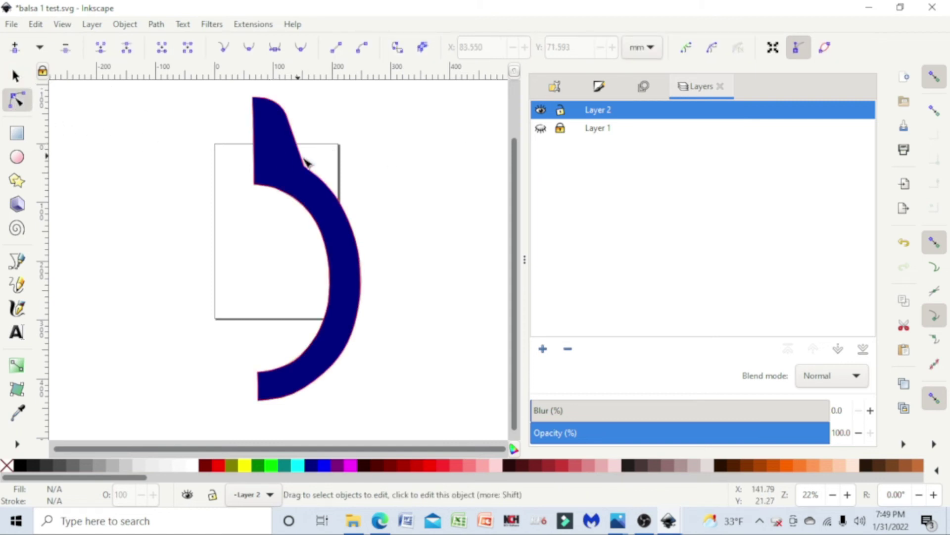
click(312, 174)
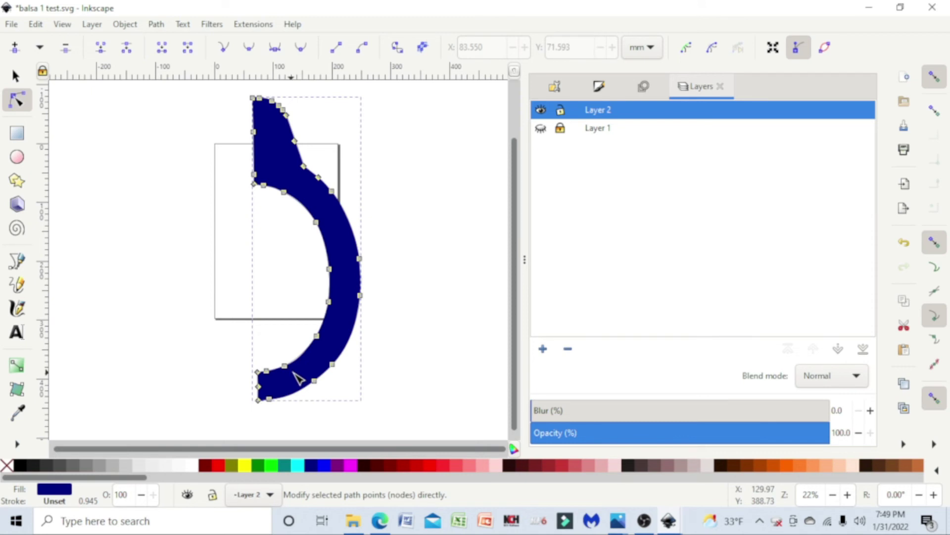
click(108, 169)
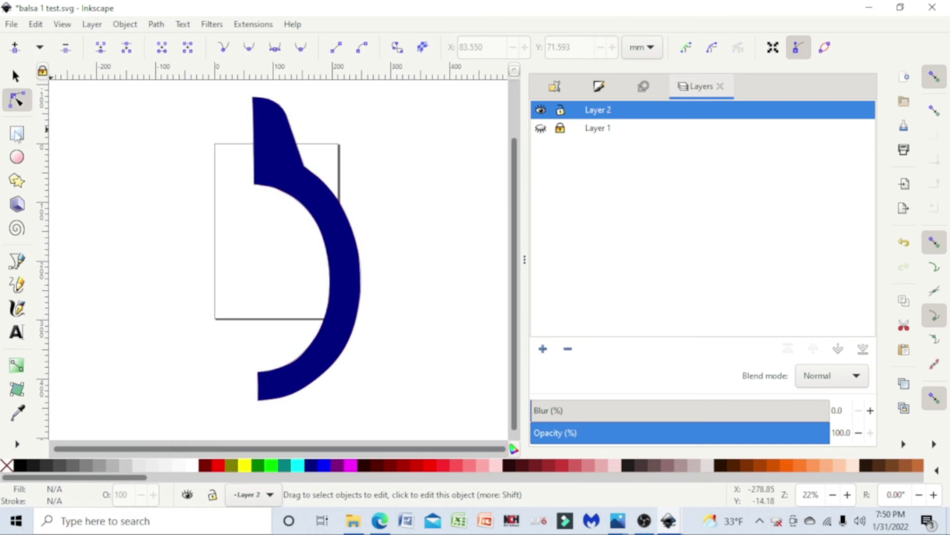
Save the drawing on the Desktop as former test.svg in Inkscape SVG format, replacing the existing file of that name
click(12, 25)
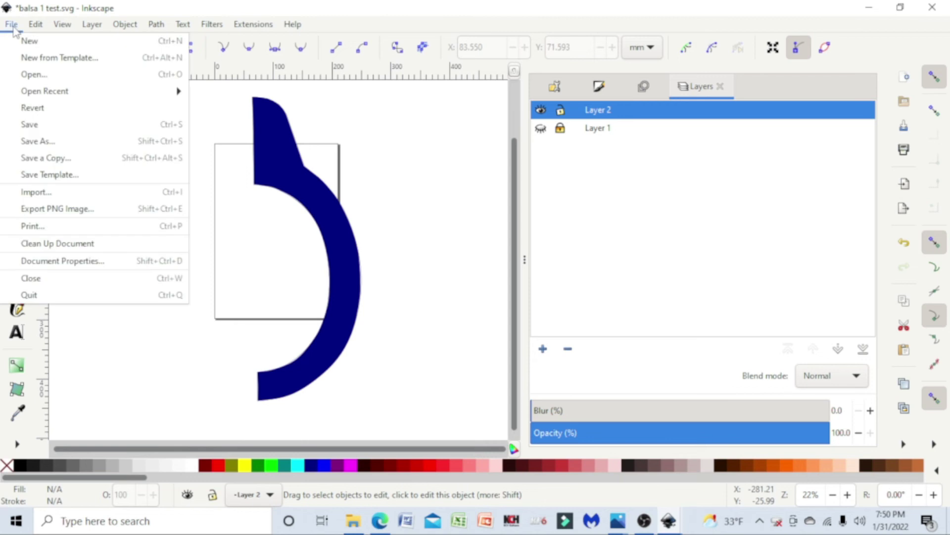
click(47, 142)
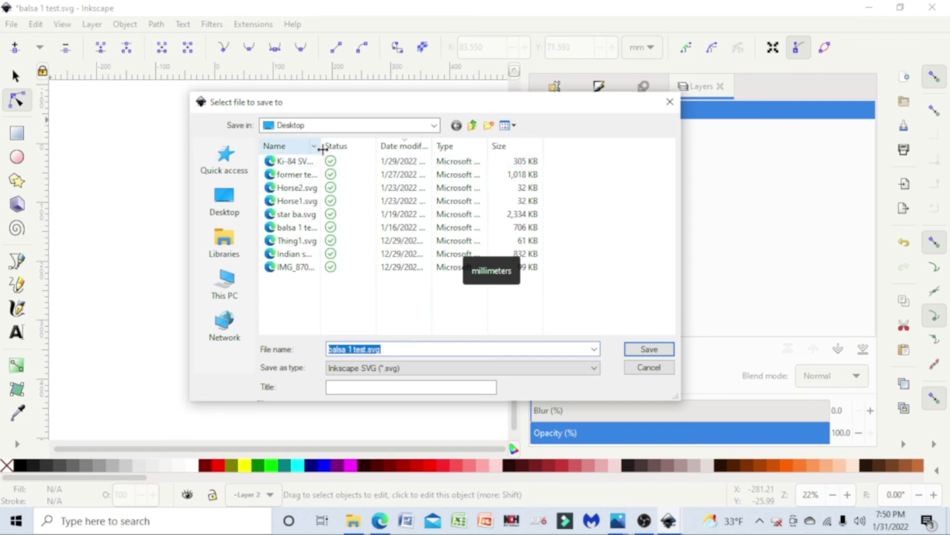
drag(323, 140, 363, 139)
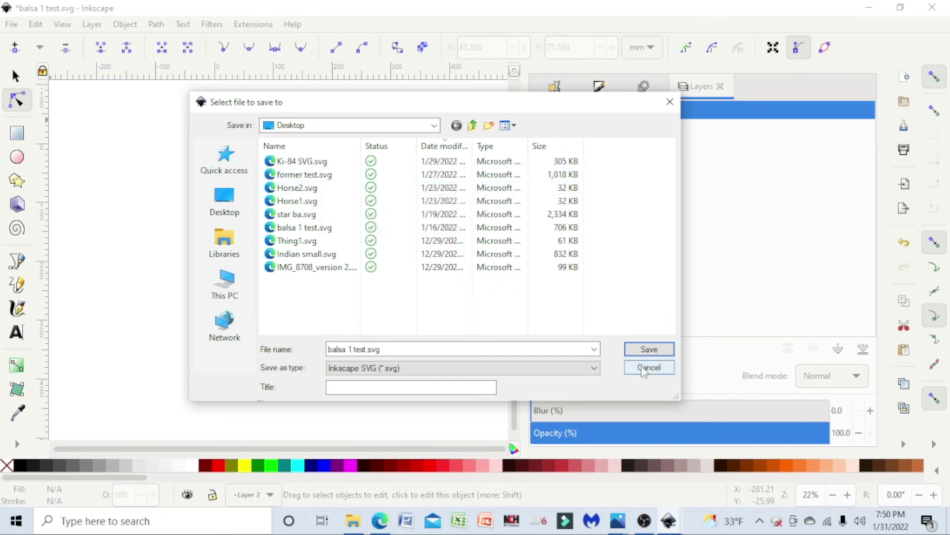
triple_click(406, 347)
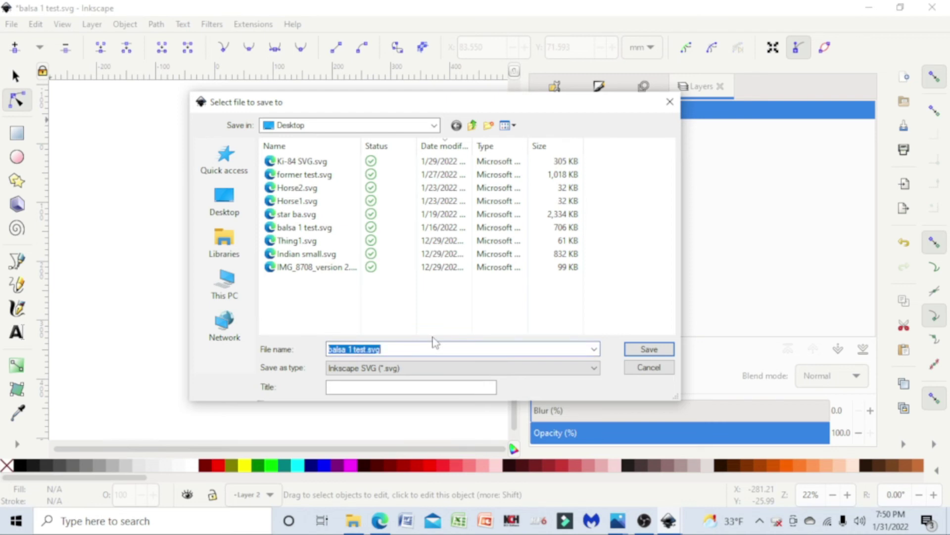
text(former)
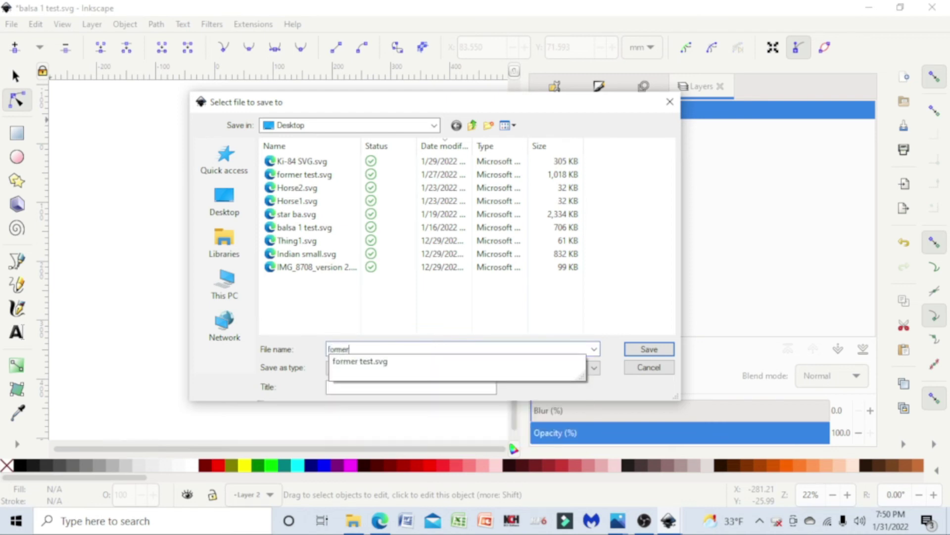
key(Return)
key(Return)
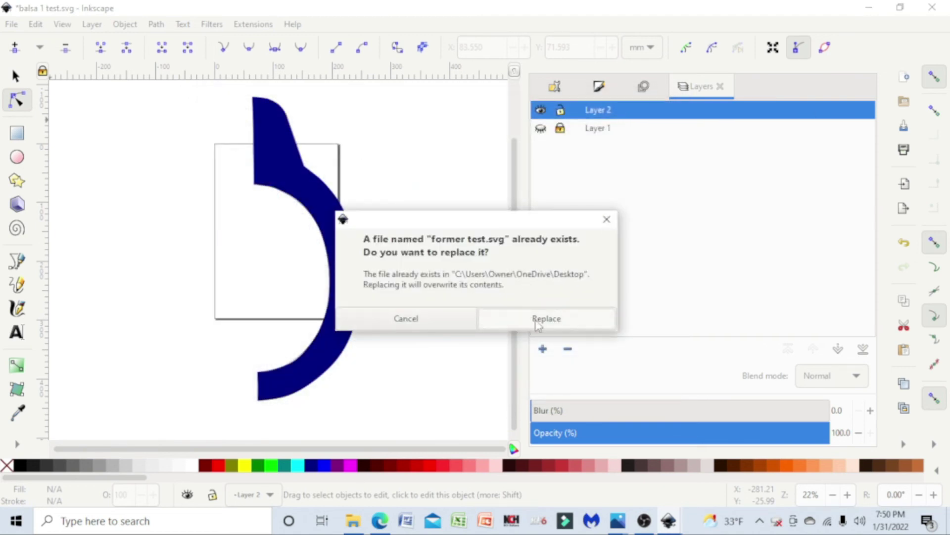
click(539, 327)
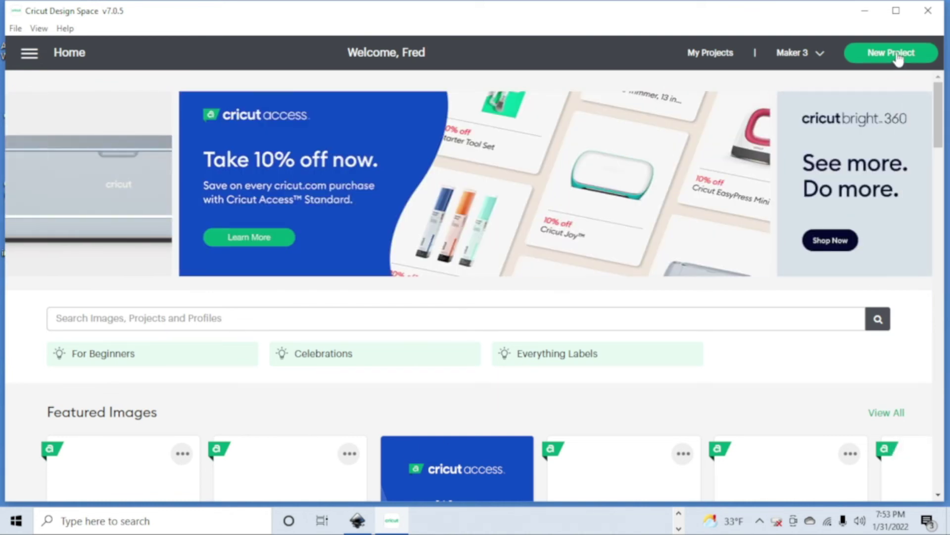
Switch to Cricut Design Space, start a new project and open the page for uploading images
click(894, 53)
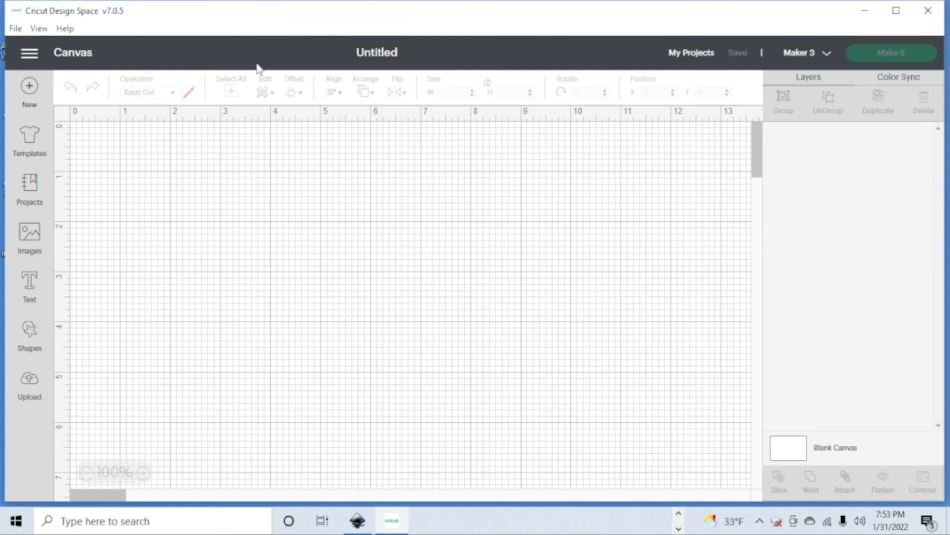
click(13, 28)
mouse_move(38, 28)
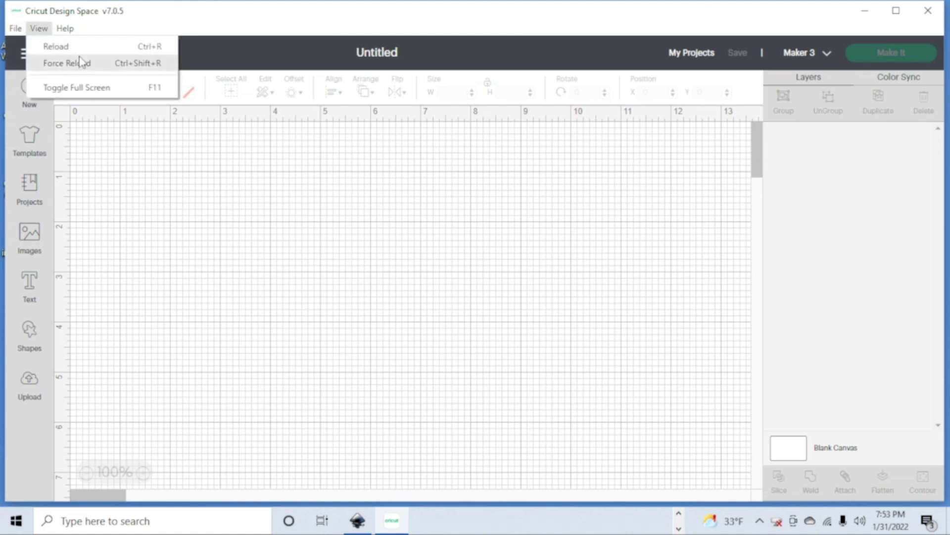
click(29, 386)
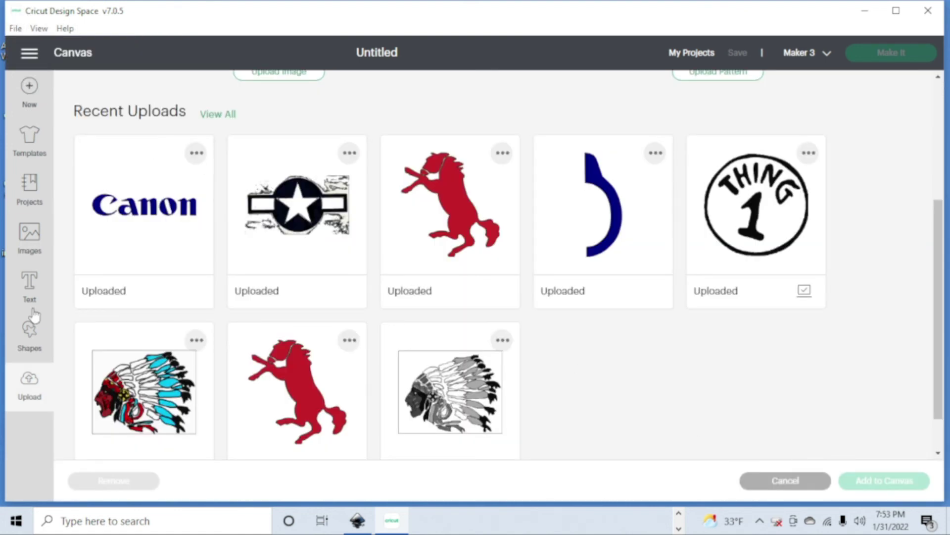
click(29, 387)
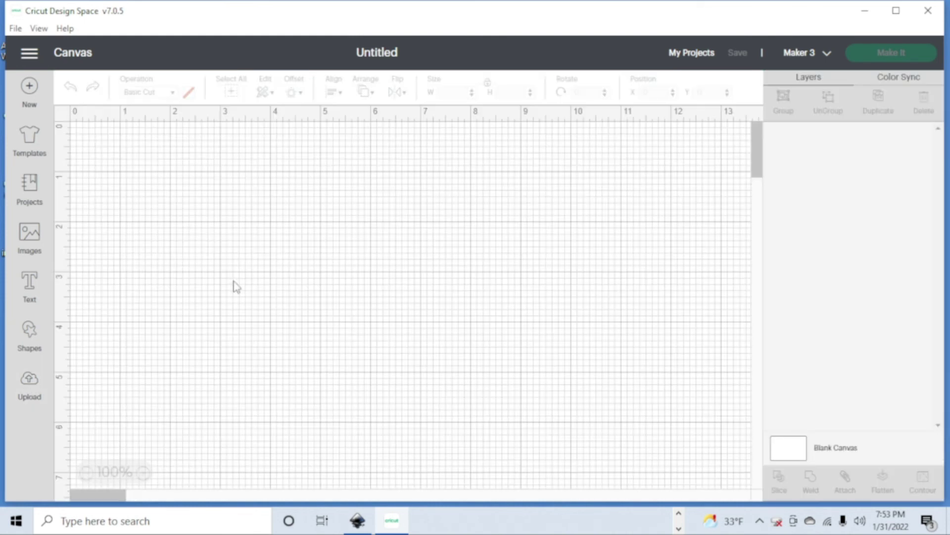
click(30, 384)
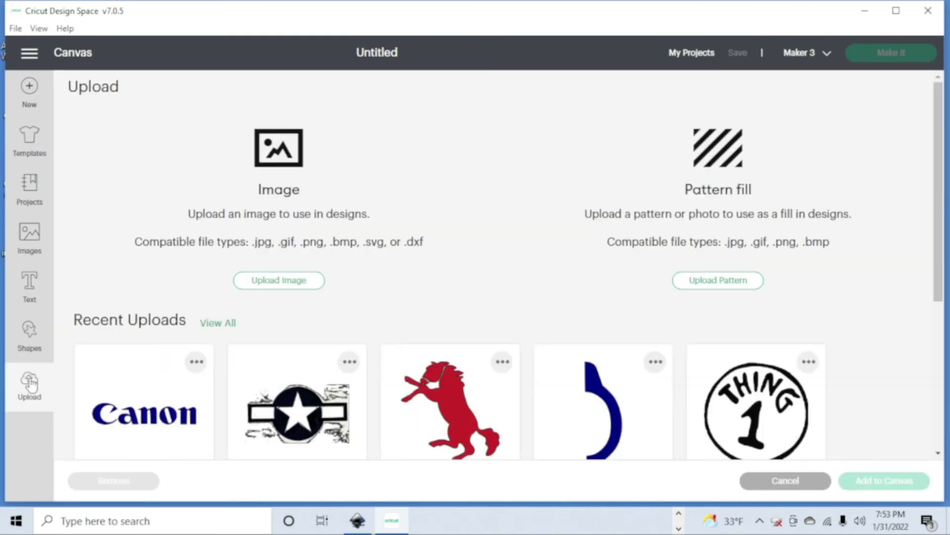
Upload former test.svg from the Desktop as a cut image, accepting the import despite the unsupported image type
click(291, 283)
click(497, 271)
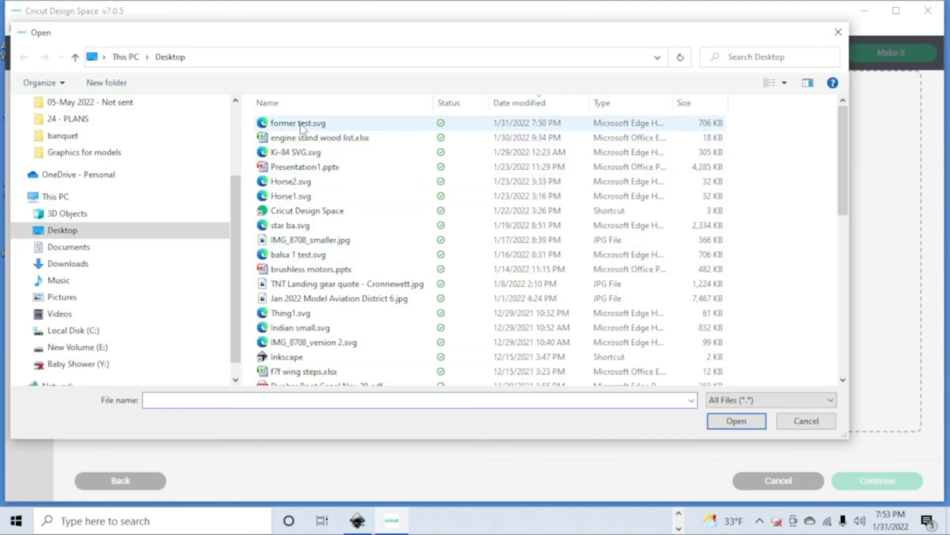
click(302, 125)
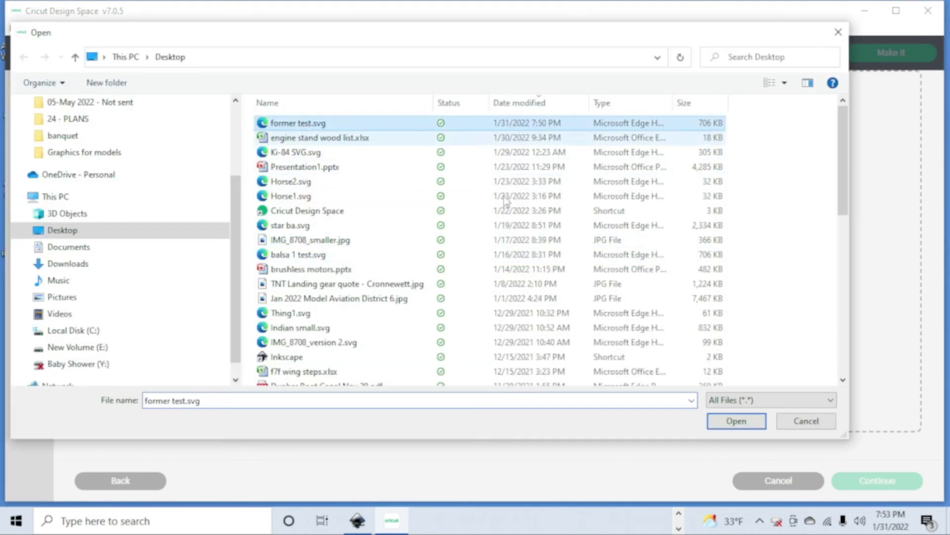
click(725, 424)
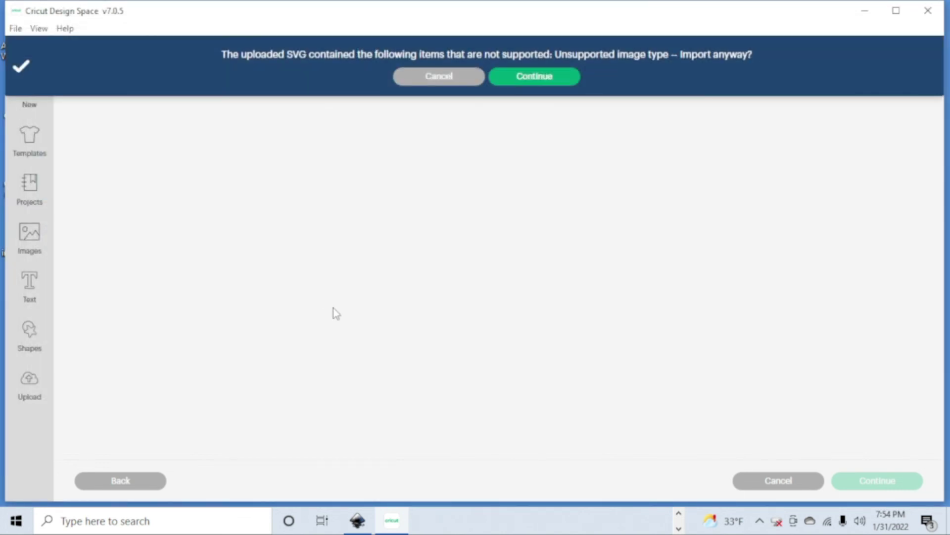
click(534, 80)
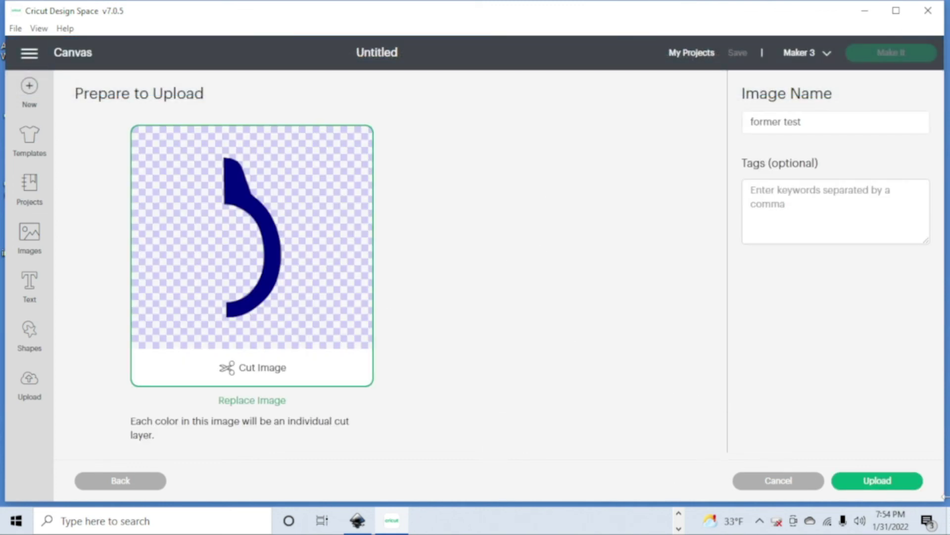
click(879, 482)
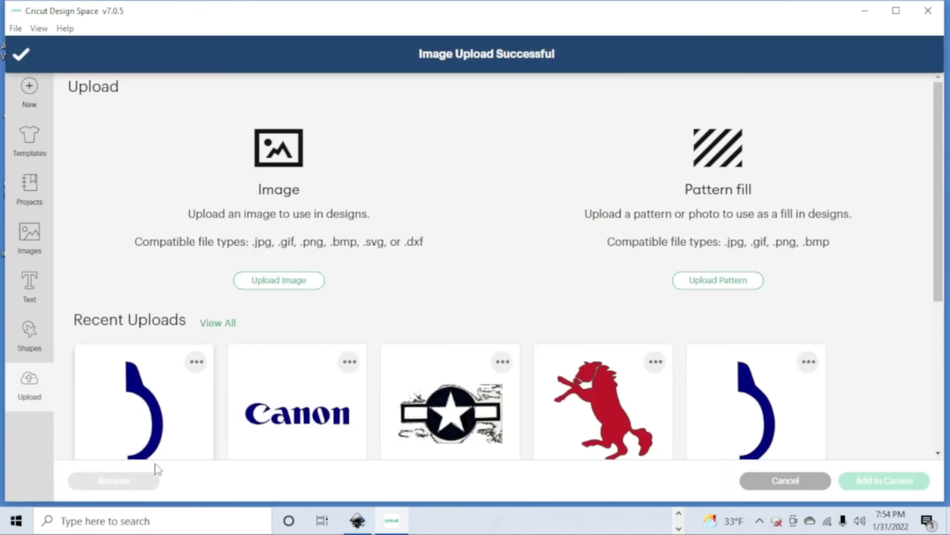
Add the newly uploaded blue former from the recent uploads to the canvas
scroll(240, 332, down, 3)
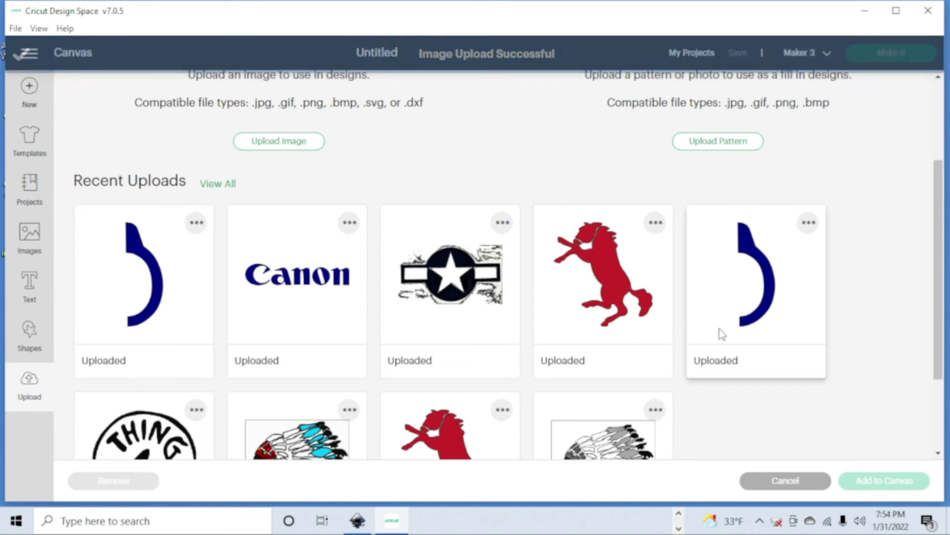
click(187, 300)
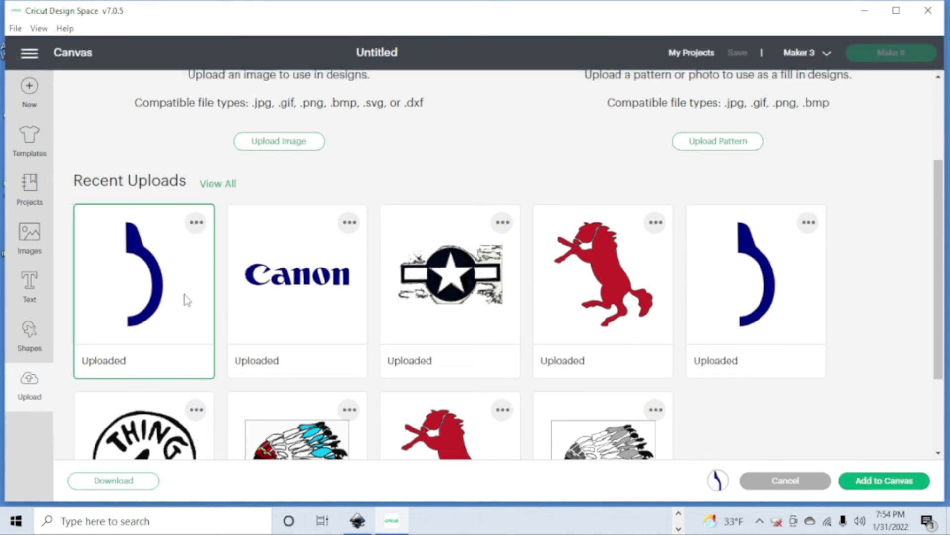
click(873, 483)
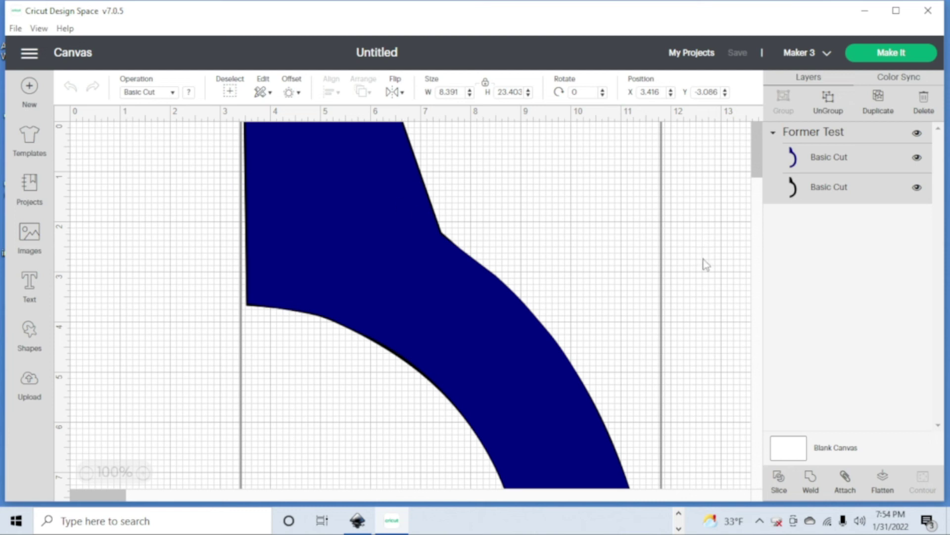
Compare the blue and black Basic Cut layers of Former Test by switching their visibility, leaving only the blue one shown
scroll(535, 221, down, 3)
scroll(536, 221, up, 3)
click(913, 164)
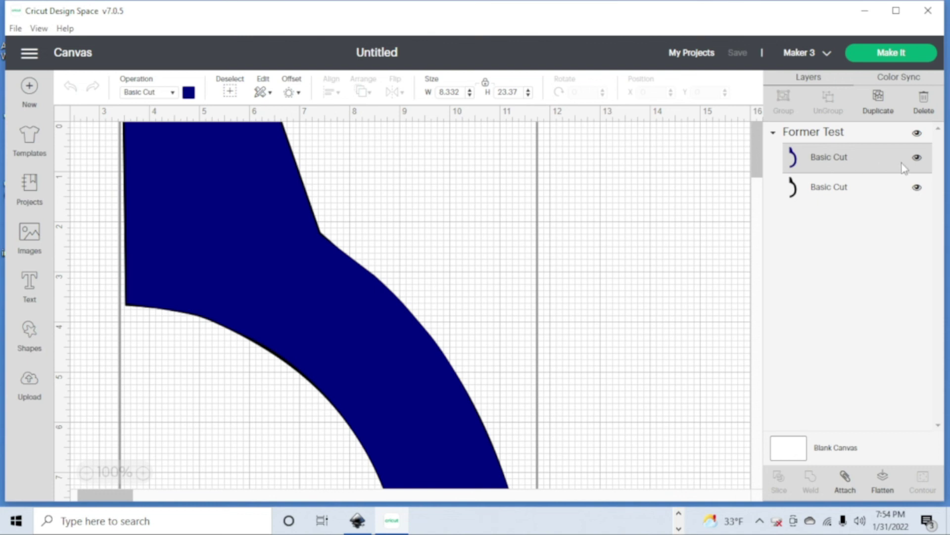
click(917, 158)
click(917, 187)
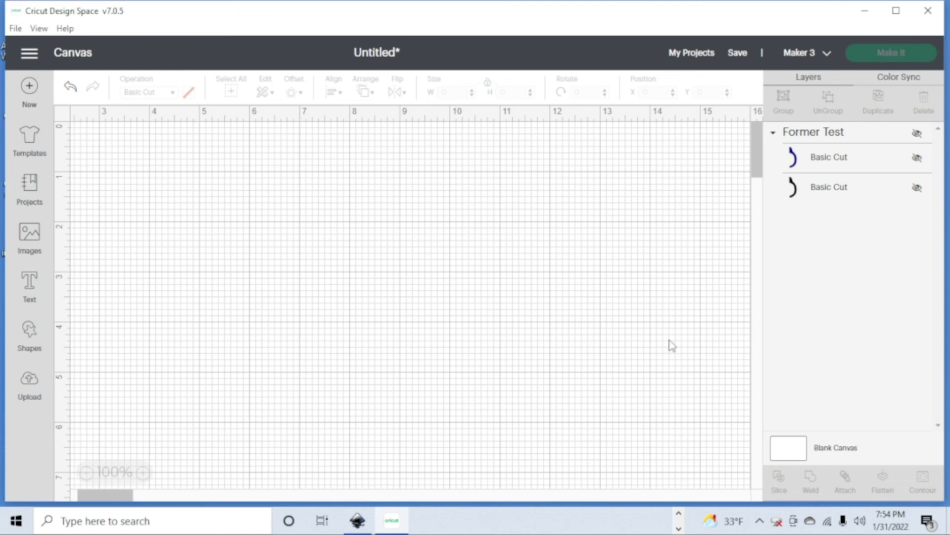
click(917, 189)
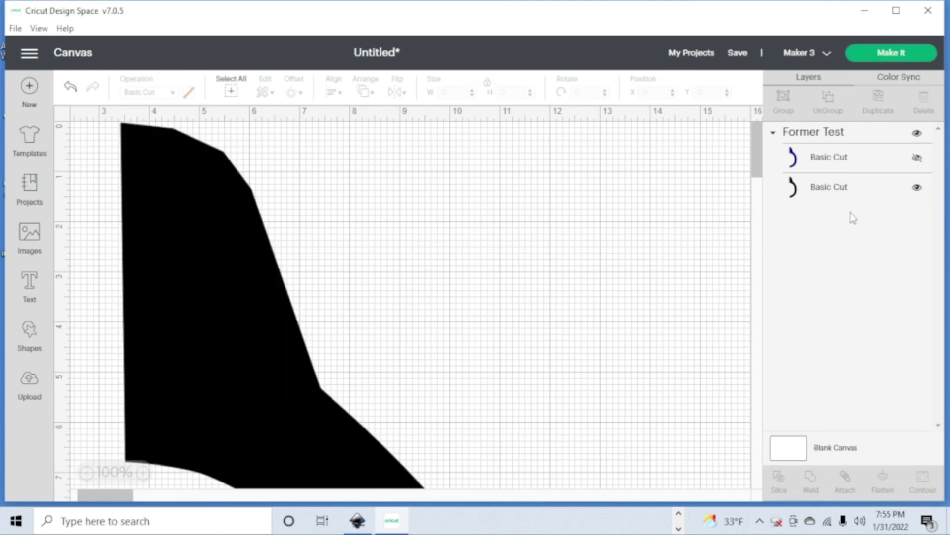
click(917, 189)
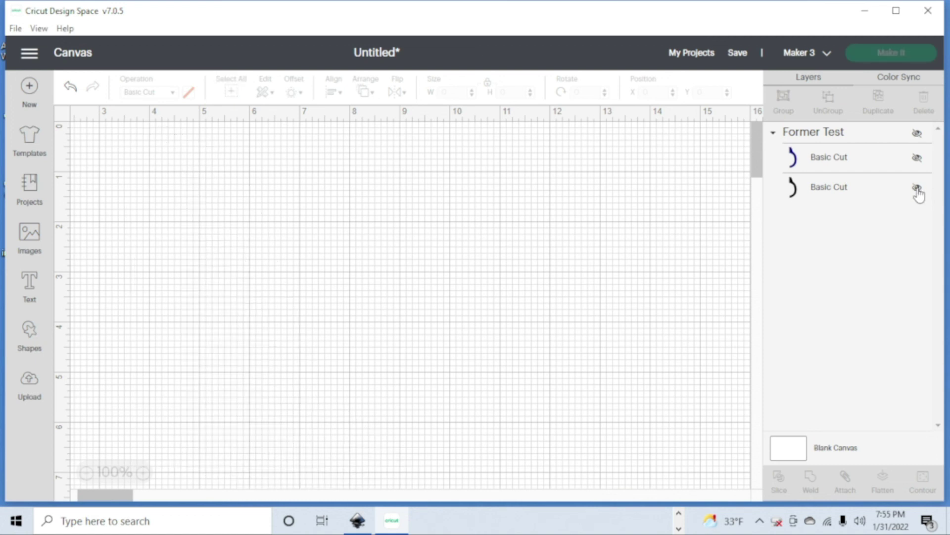
click(918, 158)
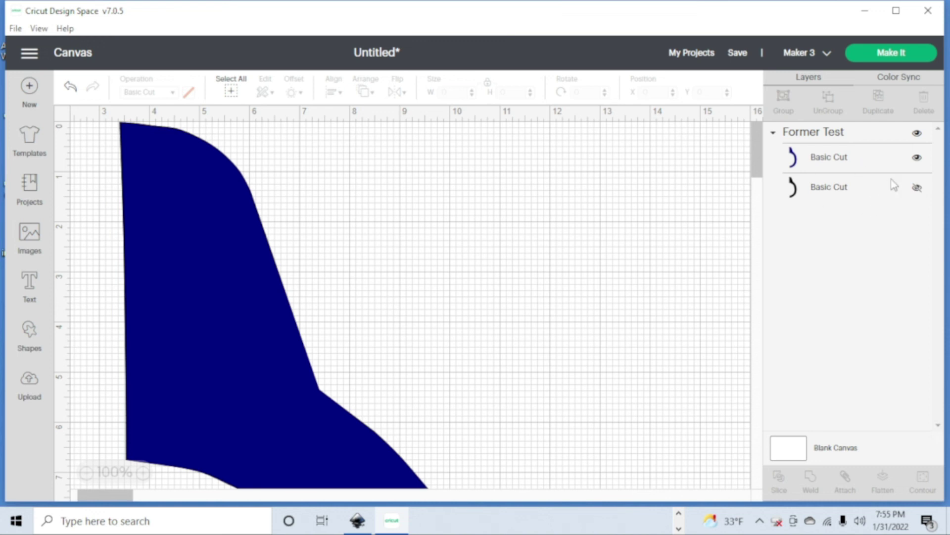
Cut the hidden black Basic Cut layer out of the Former Test group
click(831, 190)
right_click(830, 191)
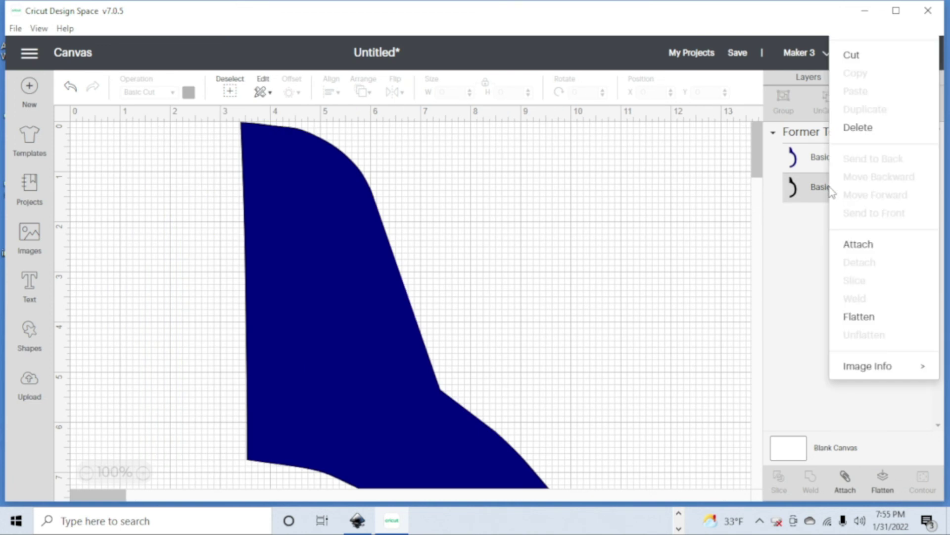
click(859, 61)
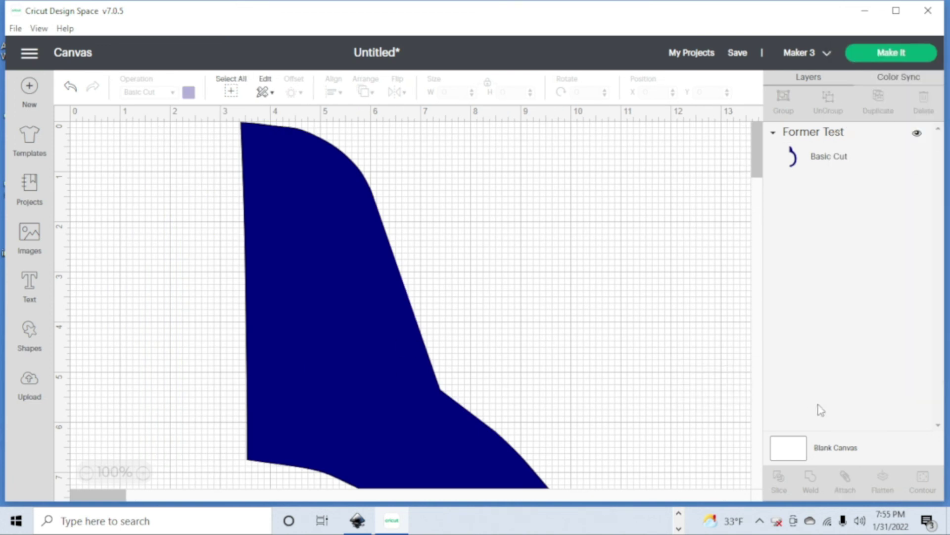
Scale the blue former down proportionally to about 4.37 in wide and 12.26 in high
scroll(597, 229, down, 10)
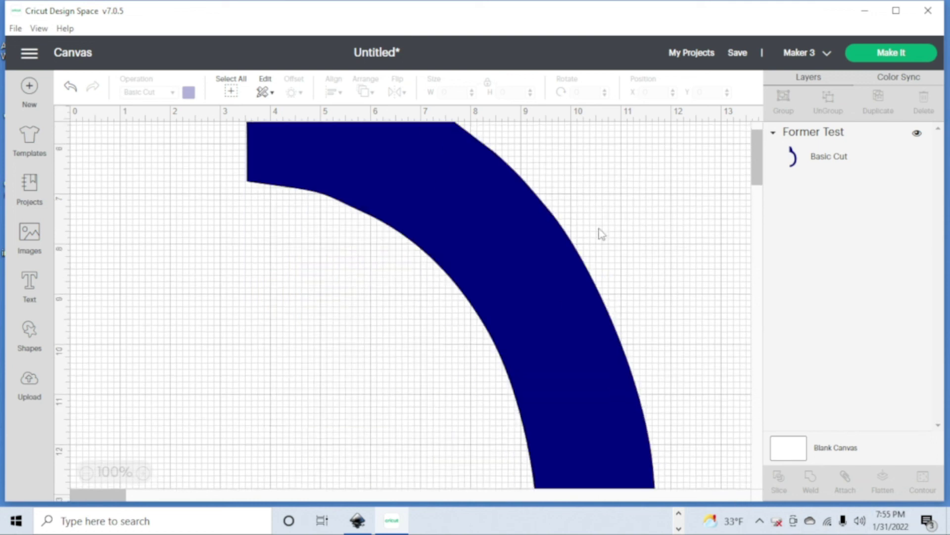
scroll(604, 232, up, 10)
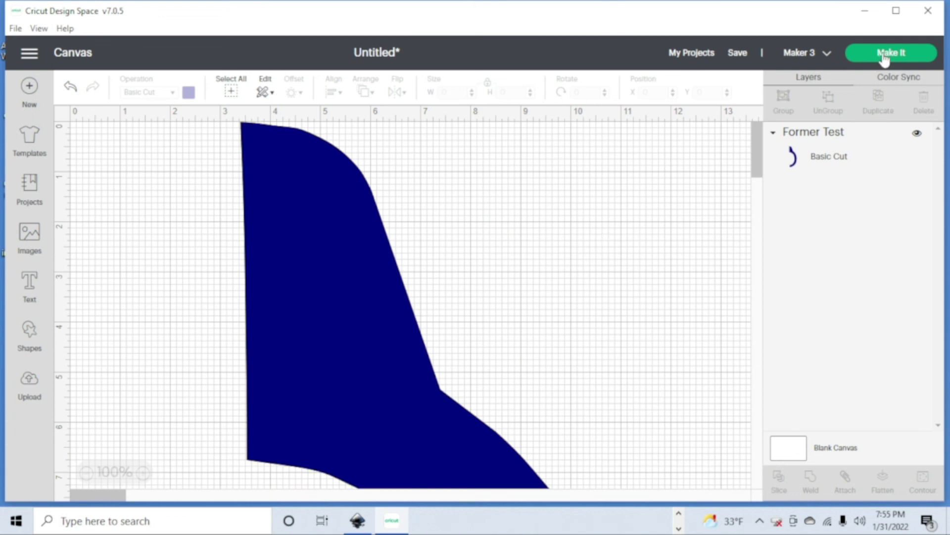
scroll(485, 243, down, 4)
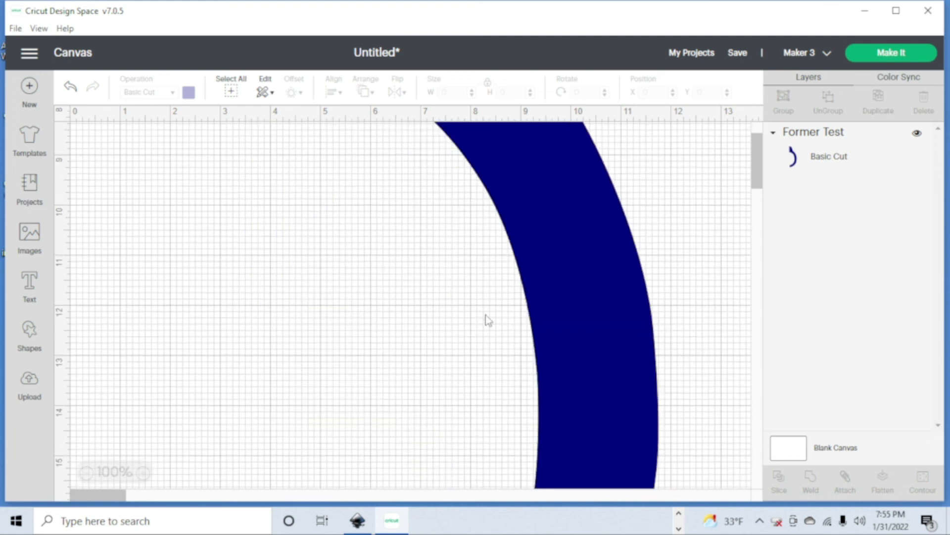
click(547, 349)
scroll(624, 354, down, 6)
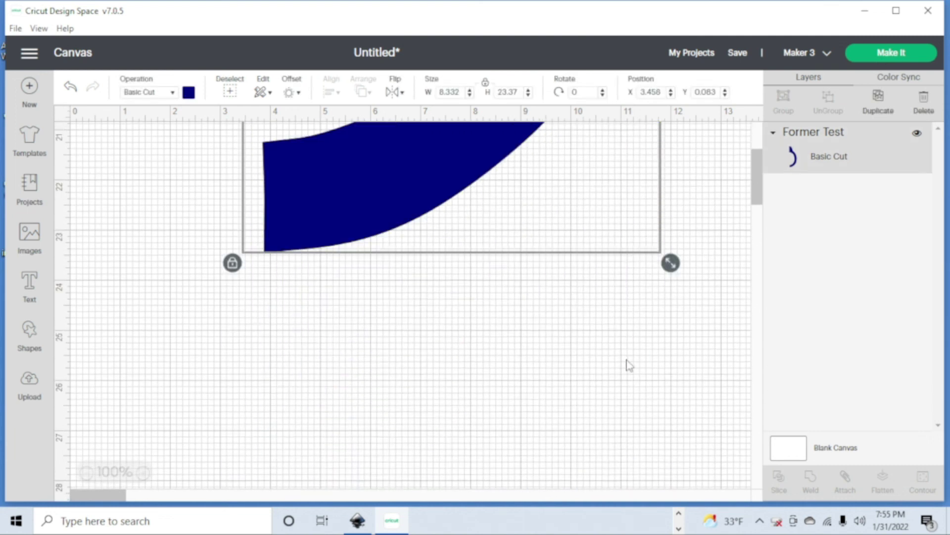
drag(670, 263, 446, 128)
scroll(493, 265, up, 3)
drag(617, 395, 426, 186)
scroll(482, 252, up, 3)
scroll(482, 253, up, 1)
scroll(547, 391, down, 3)
drag(544, 400, 322, 204)
scroll(356, 256, up, 3)
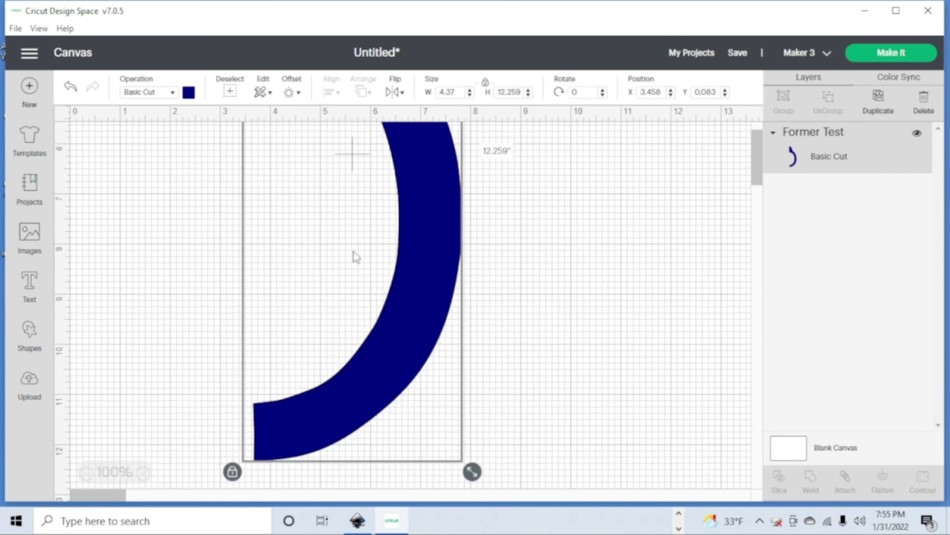
Shrink the former further to about 5.5 in high so it fits the visible canvas, and deselect it
drag(472, 472, 312, 210)
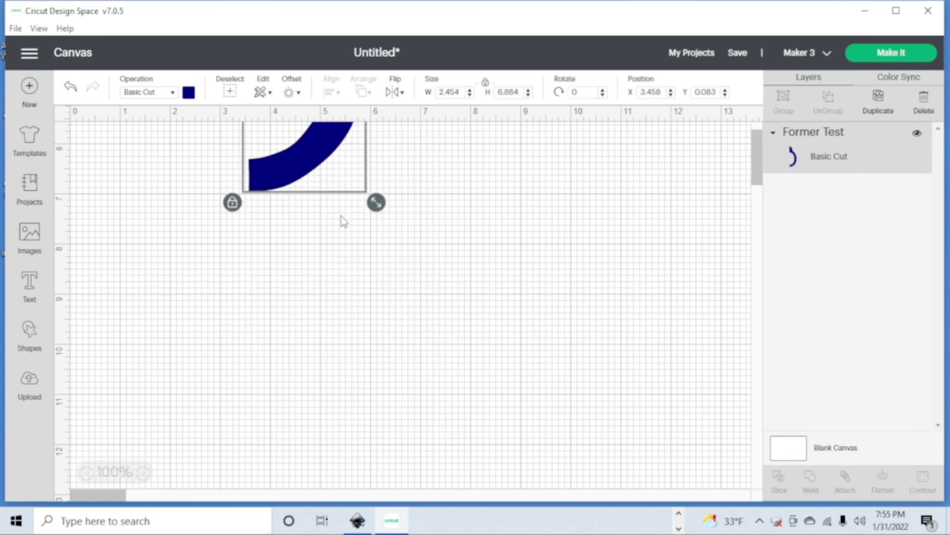
scroll(341, 217, up, 4)
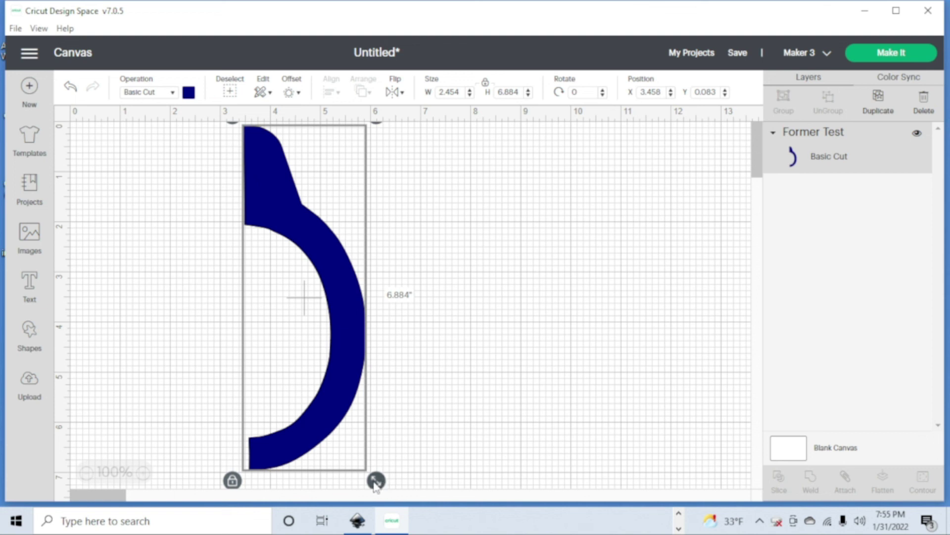
drag(382, 483, 361, 401)
click(580, 260)
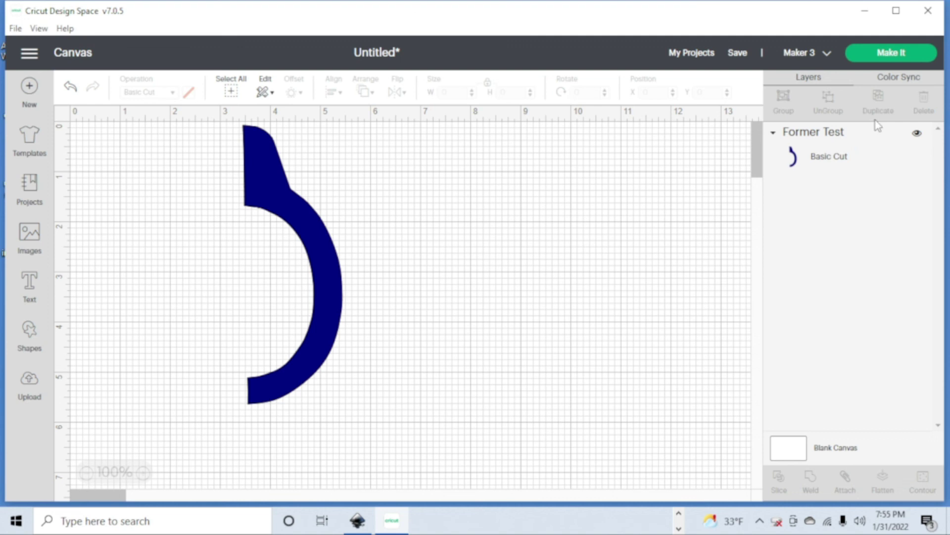
Prepare the project for cutting without a mat and set the base material to Smart Vinyl – Permanent
click(891, 51)
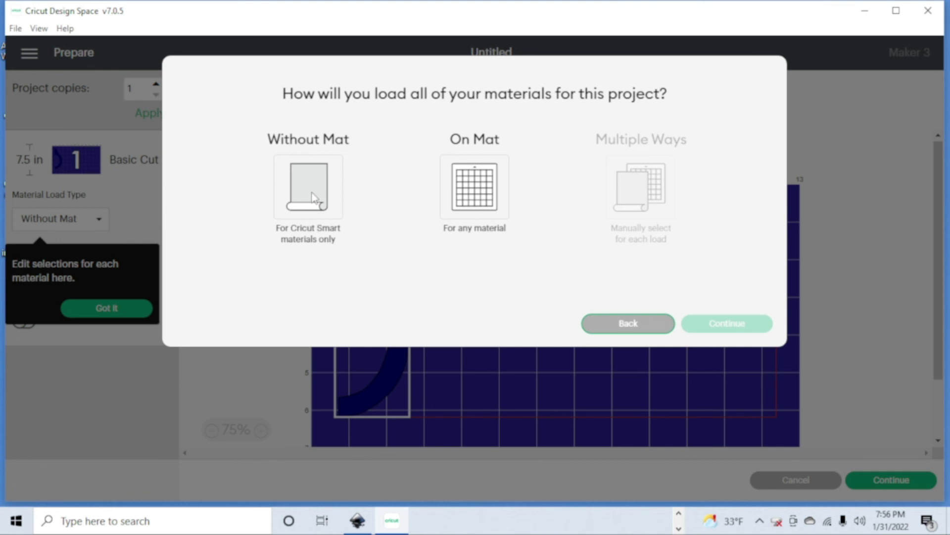
click(314, 197)
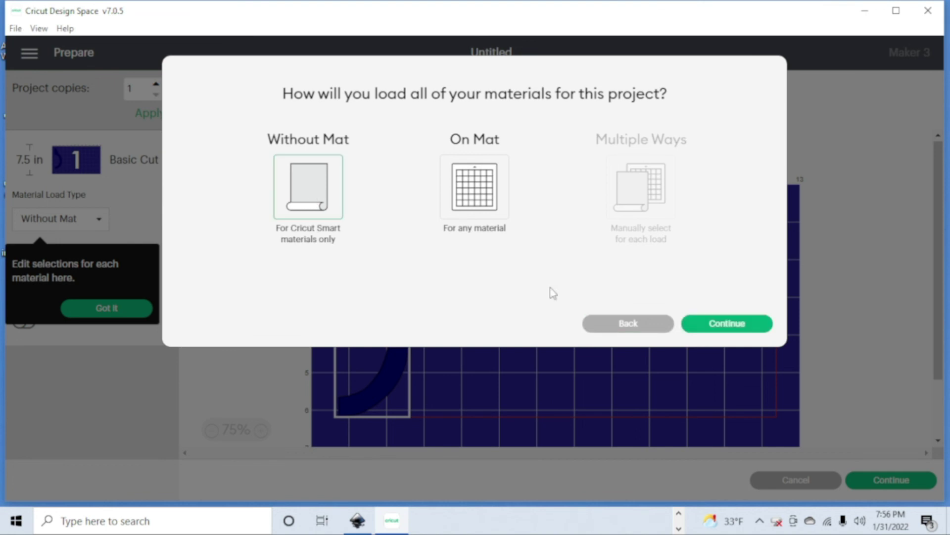
click(731, 326)
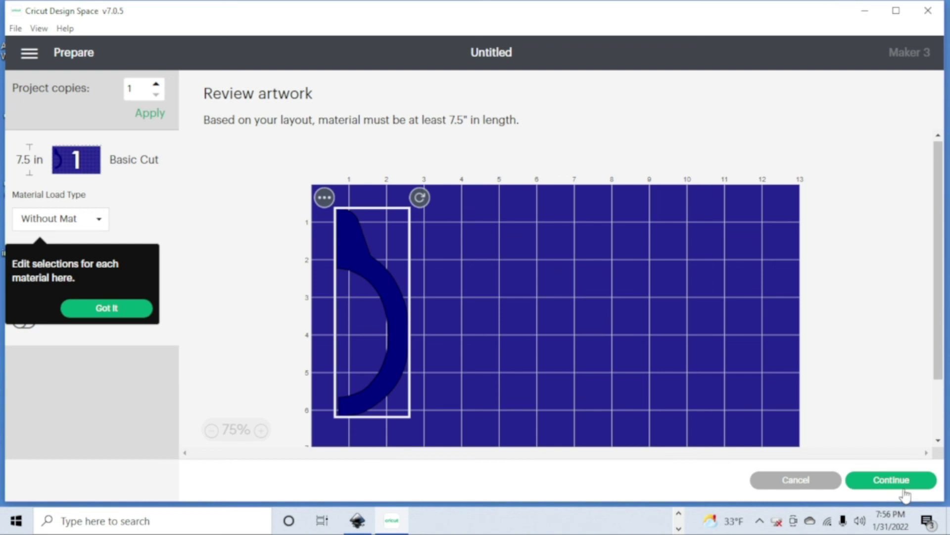
click(892, 481)
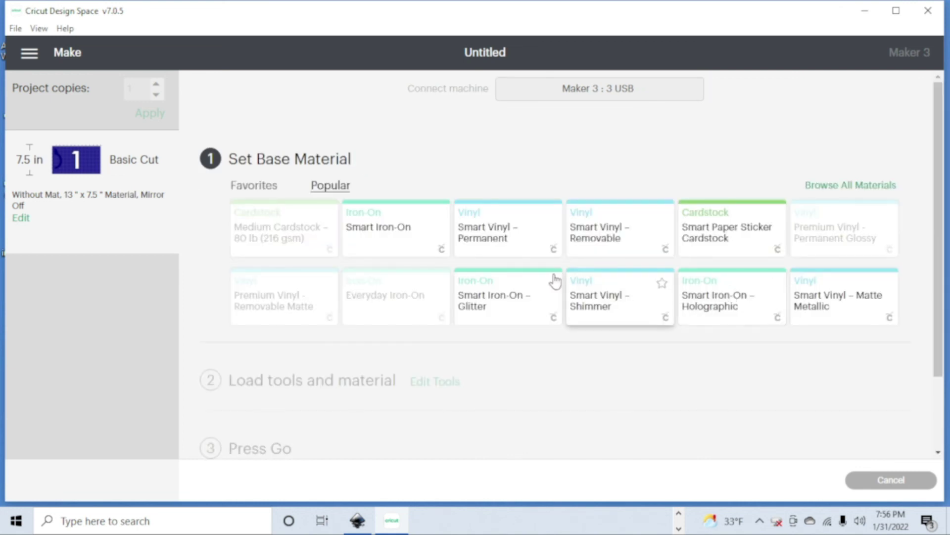
click(510, 240)
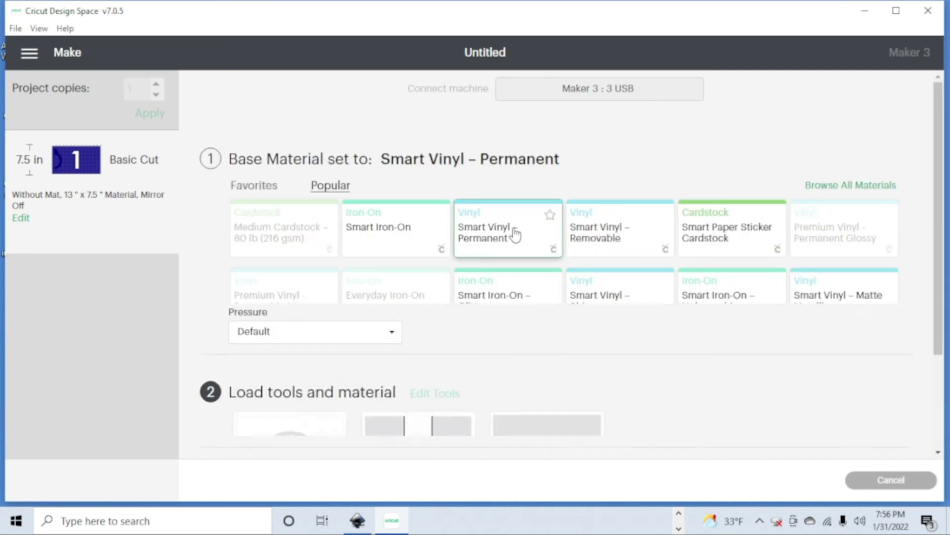